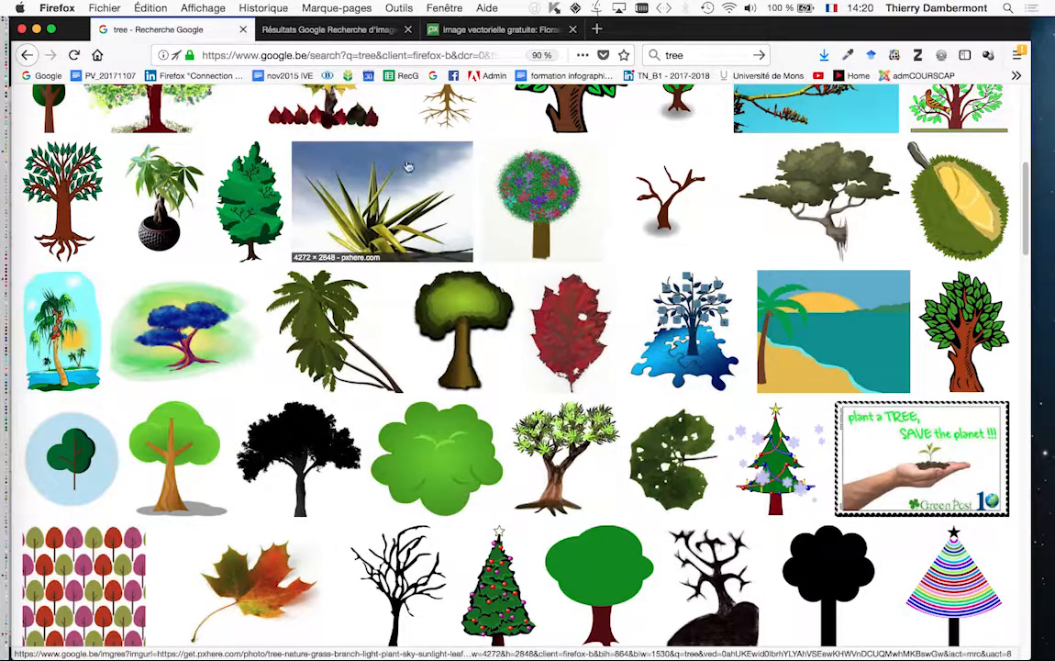
Review the reusable tree clipart results in the image search and look at the opened tree illustration with spreading branches.
scroll(283, 165, "up", 1)
scroll(284, 166, "up", 8)
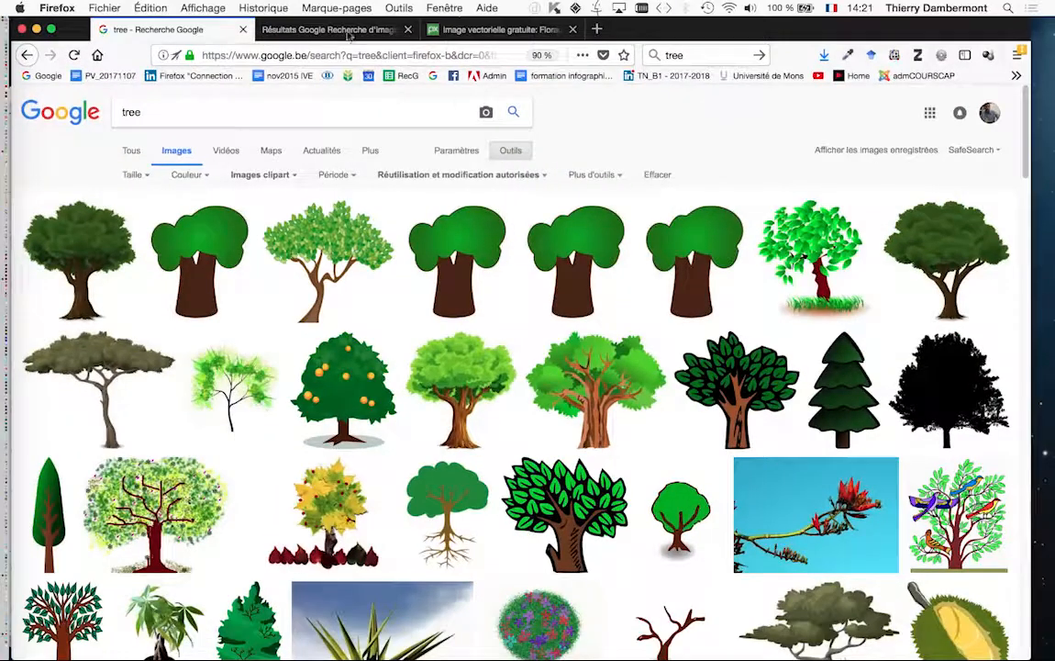
left_click(347, 32)
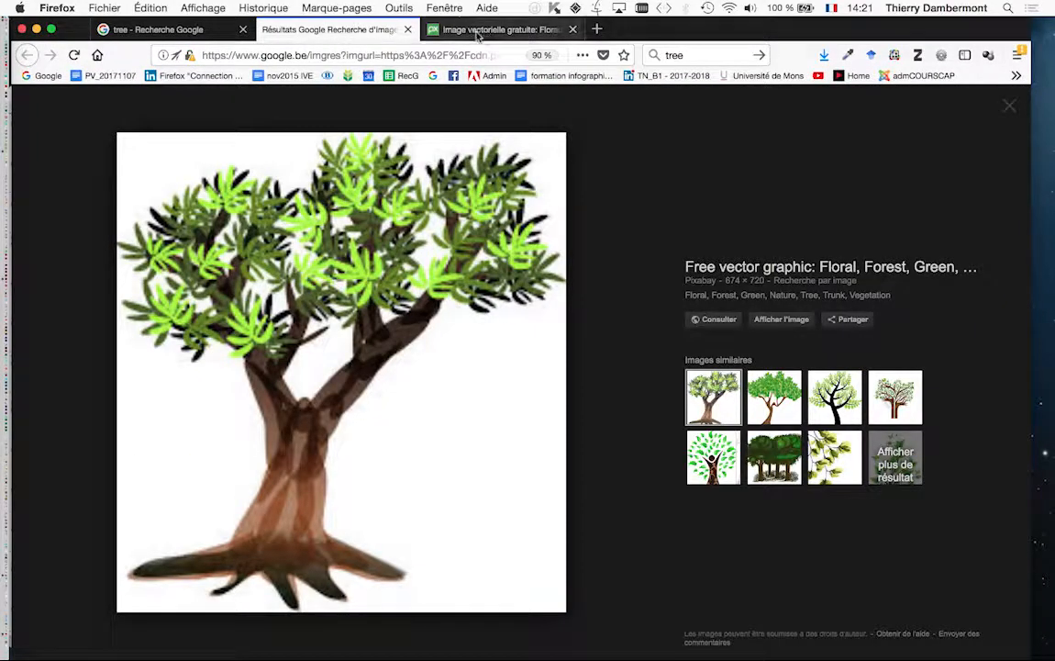
left_click(215, 35)
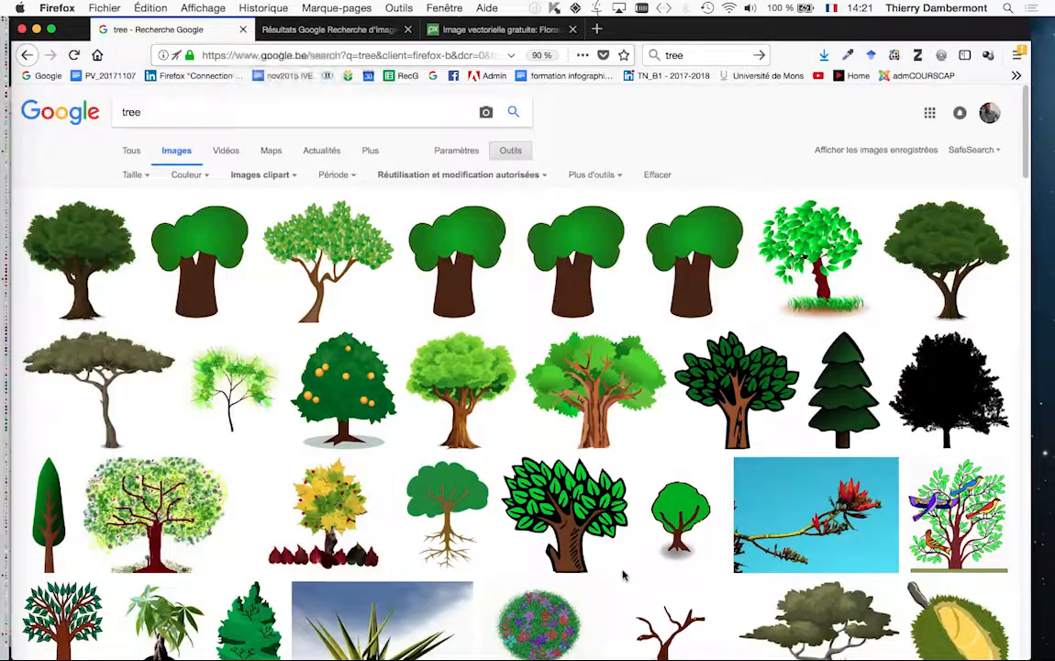
Separate the tree search results into their own browser window and move it away from the tree illustration's window.
key("super+w")
scroll(625, 577, "down", 5)
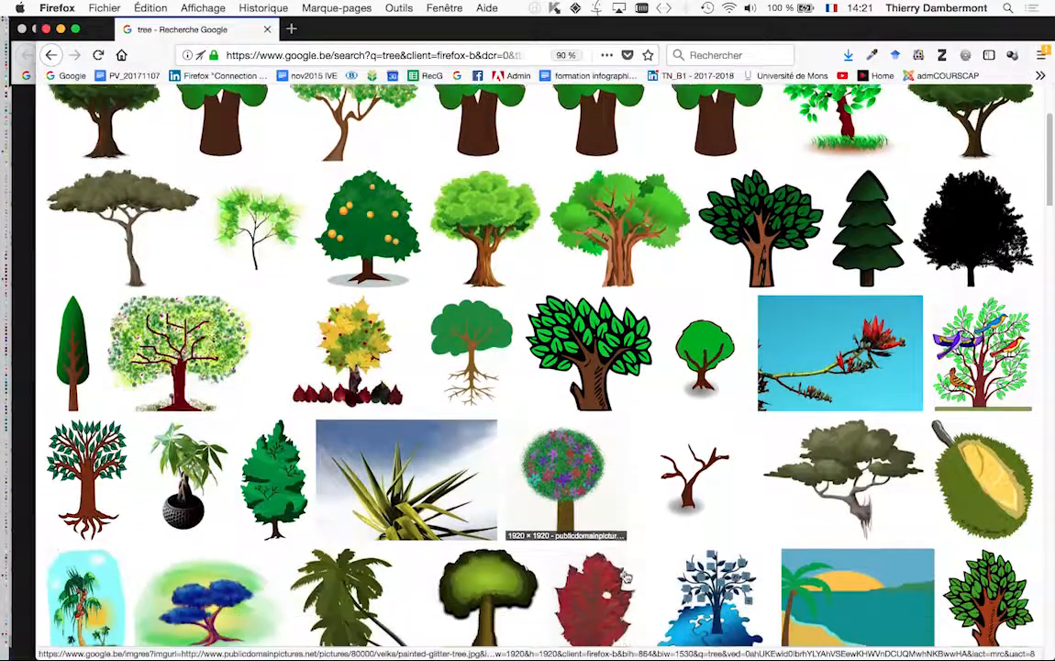
scroll(594, 537, "down", 3)
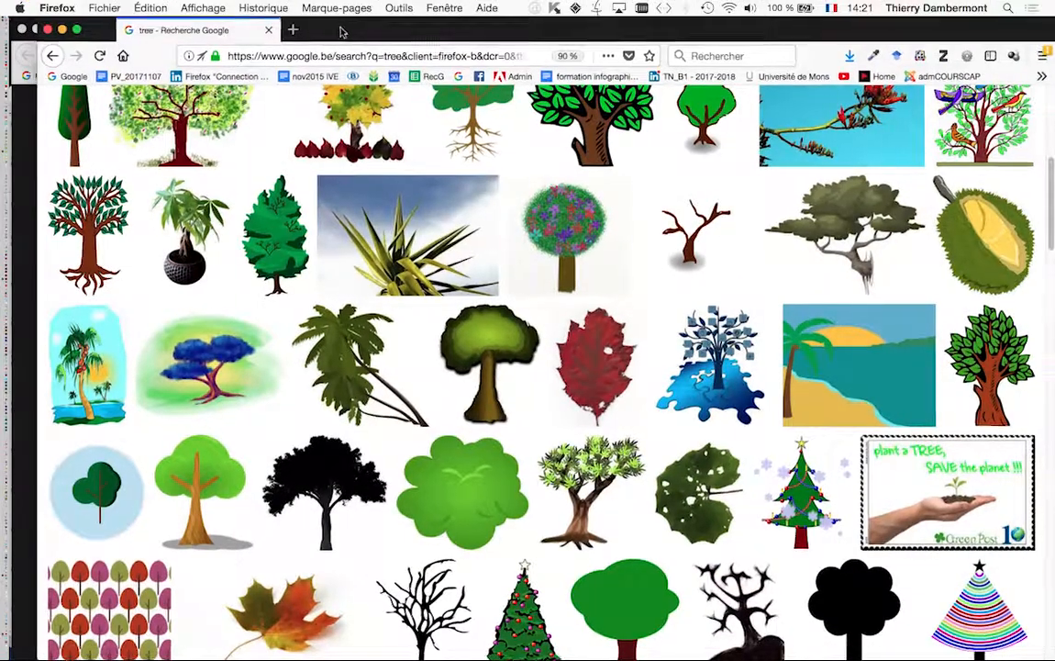
left_click_drag(338, 32, 398, 223)
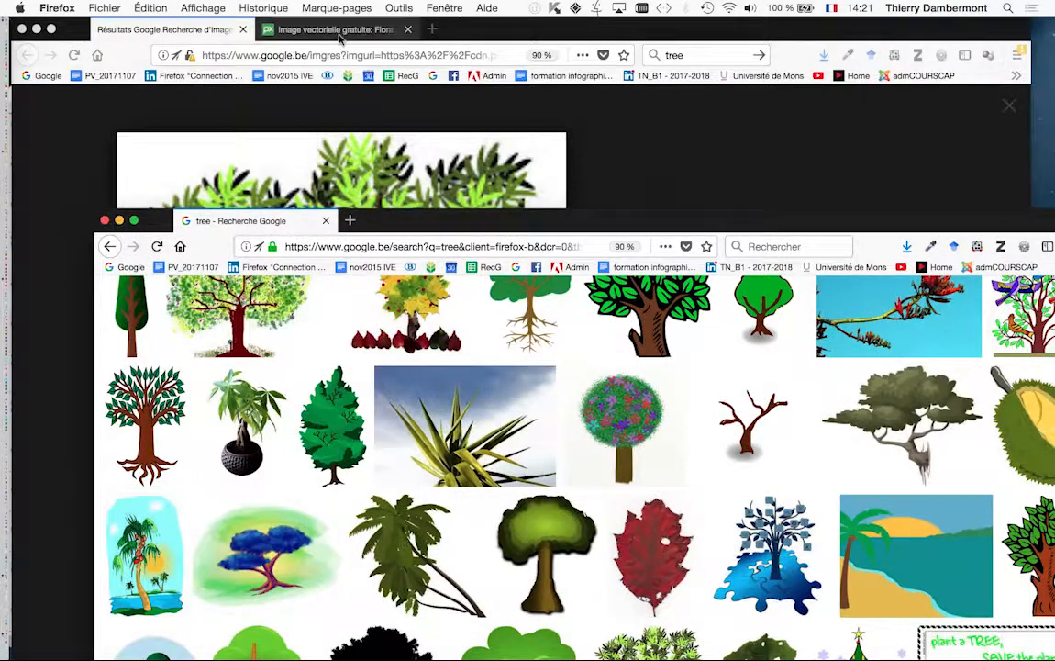
Open the tree illustration's Pixabay page and save the picture as floral-1295667_1280.png in the ID initiation JOUR 4 folder.
left_click(183, 31)
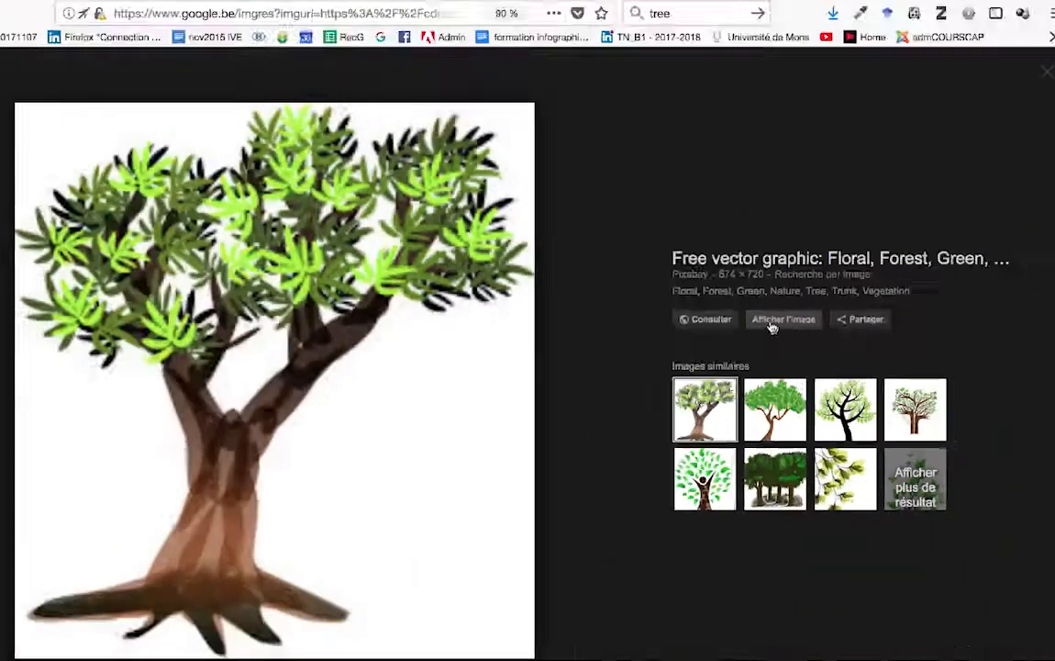
left_click(774, 321)
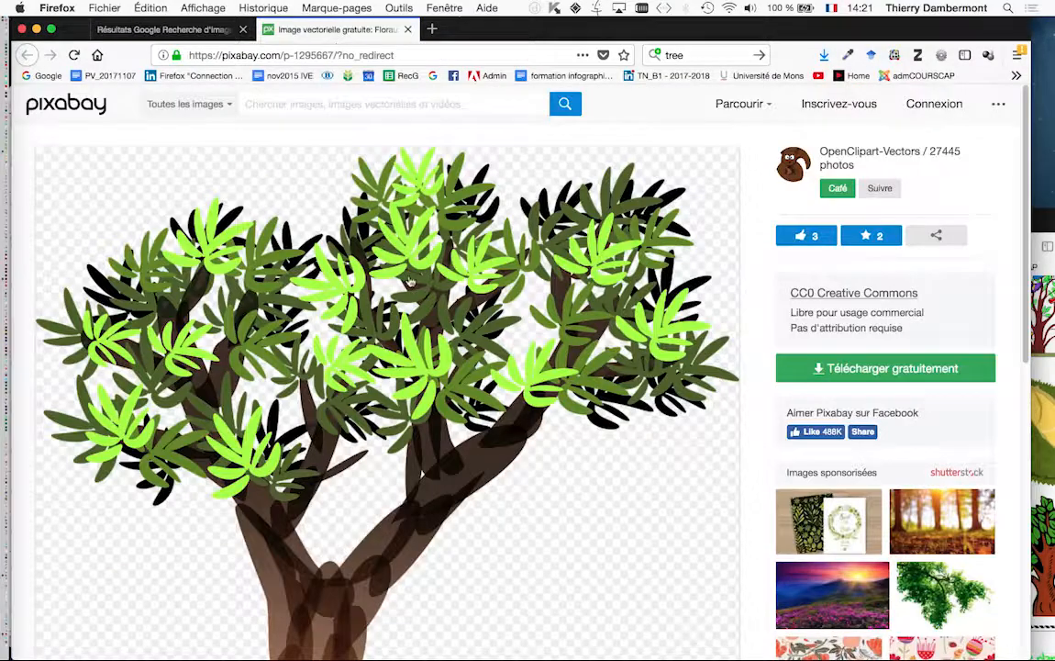
right_click(419, 335)
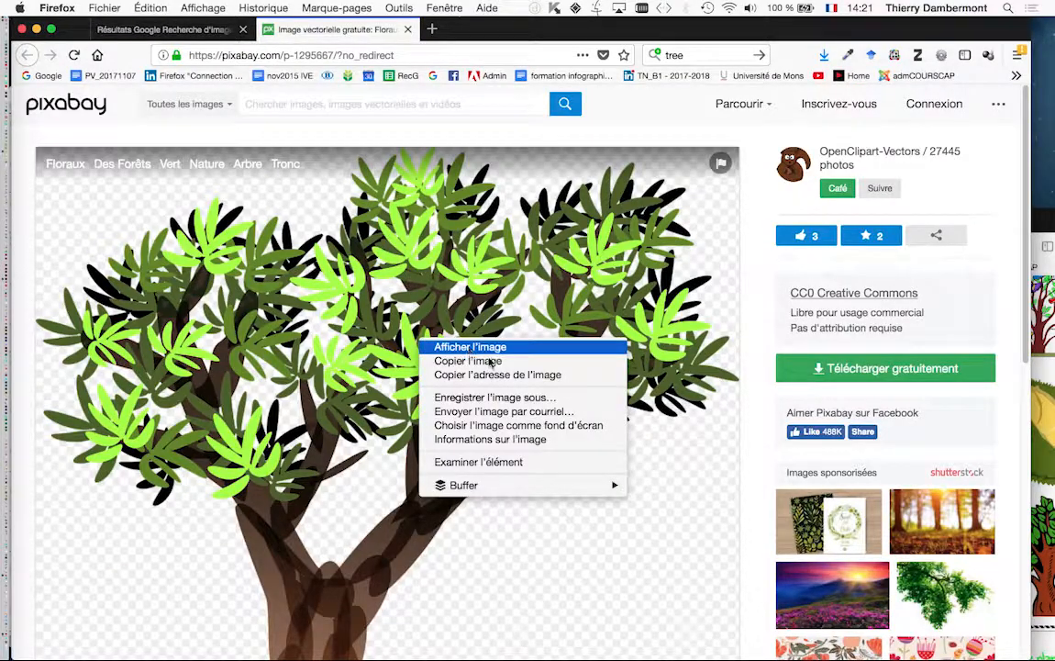
left_click(518, 399)
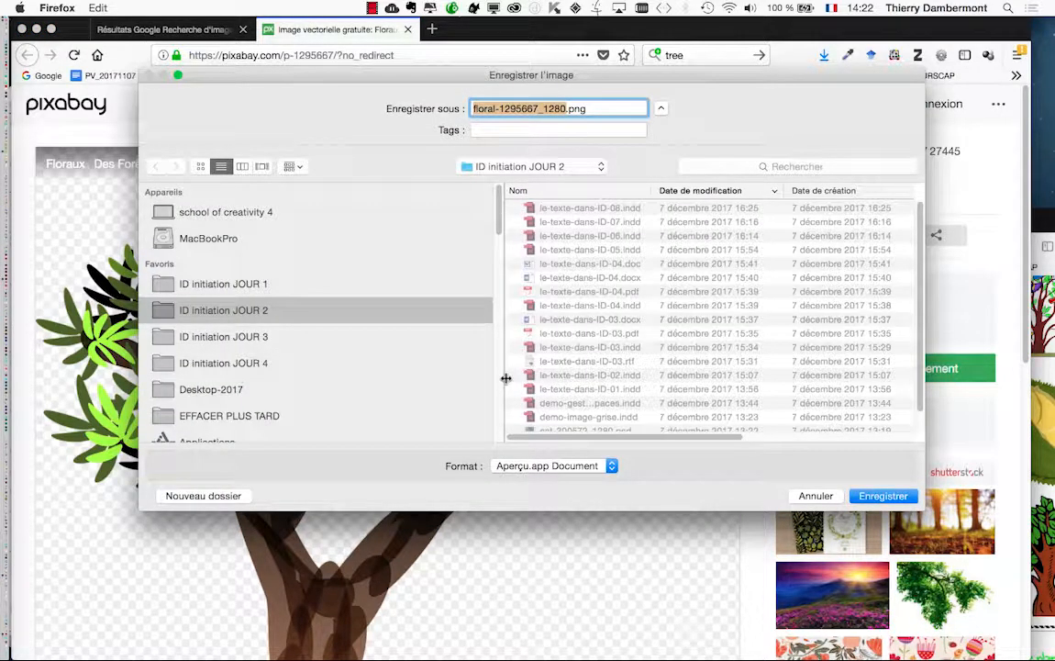
left_click(343, 361)
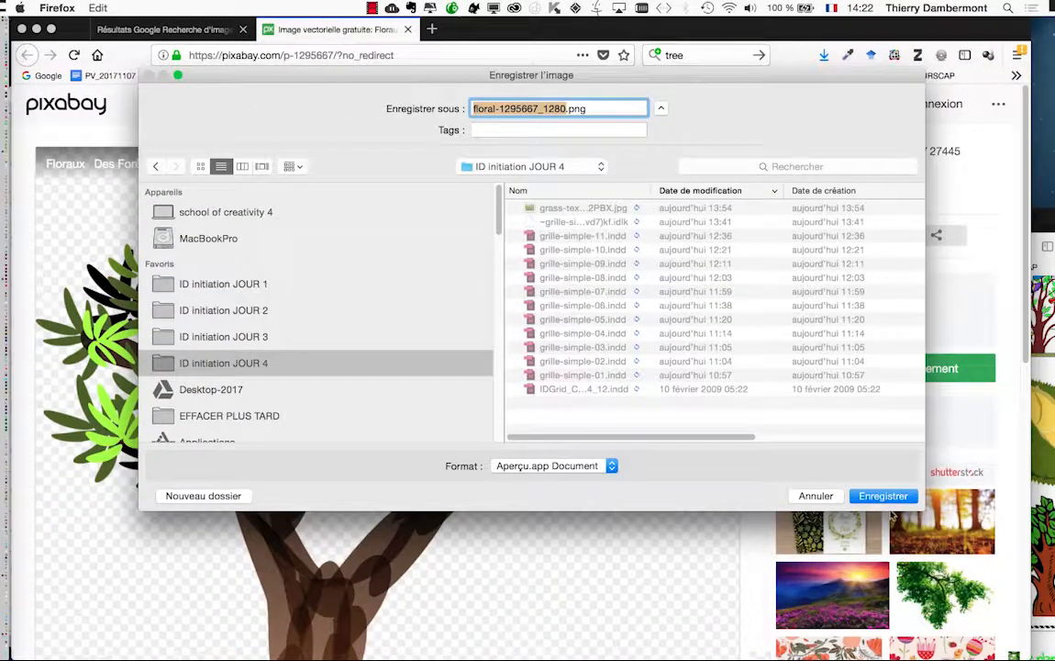
left_click(884, 496)
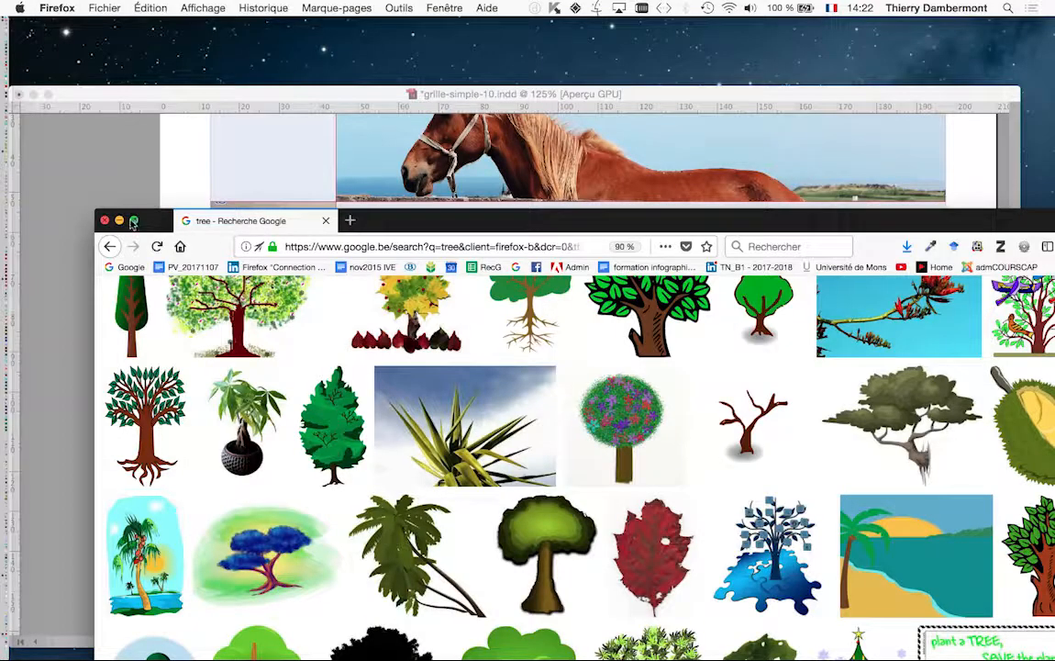
Minimize the search results window and switch to Adobe Illustrator CC 2017.
left_click(120, 221)
left_click(293, 98)
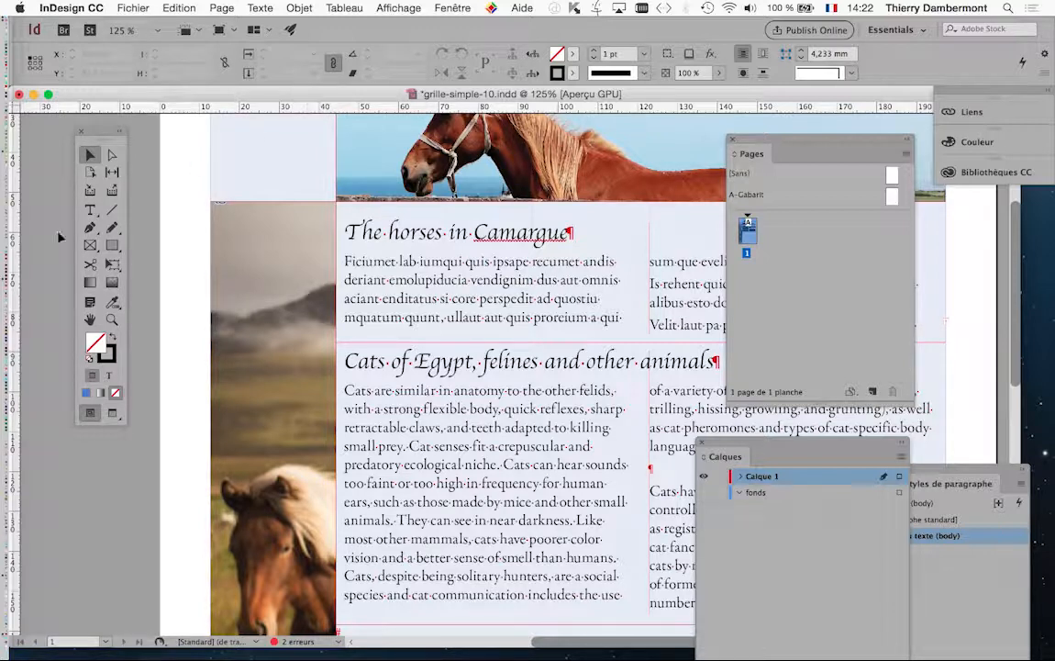
mouse_move(4, 302)
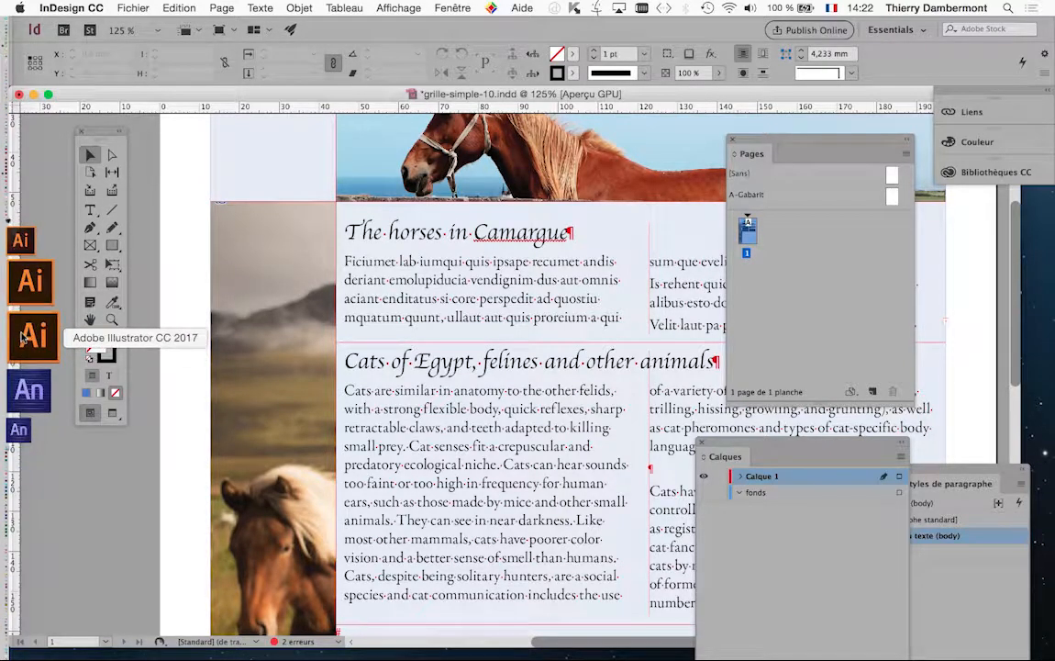
left_click(22, 338)
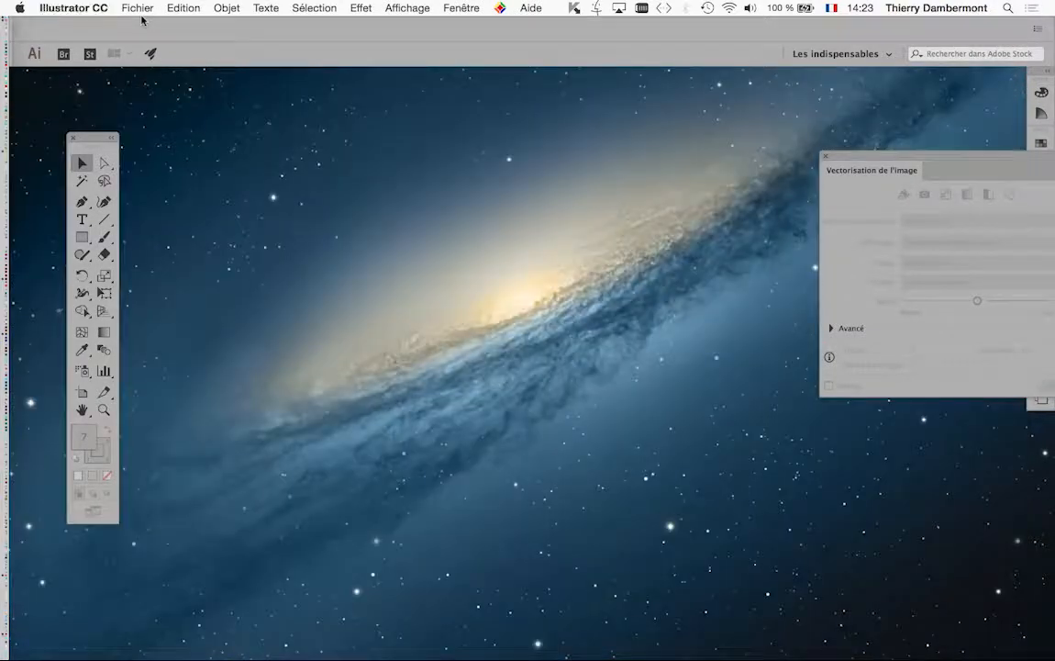
Create a new A4 portrait document using the Impression (print) profile.
left_click(137, 7)
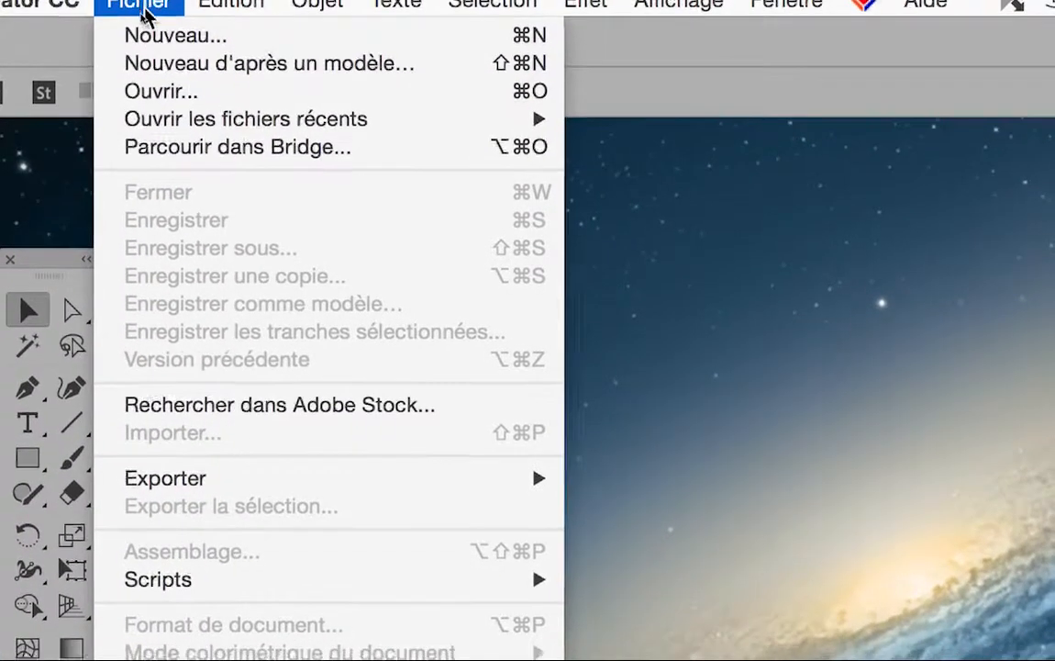
left_click(147, 24)
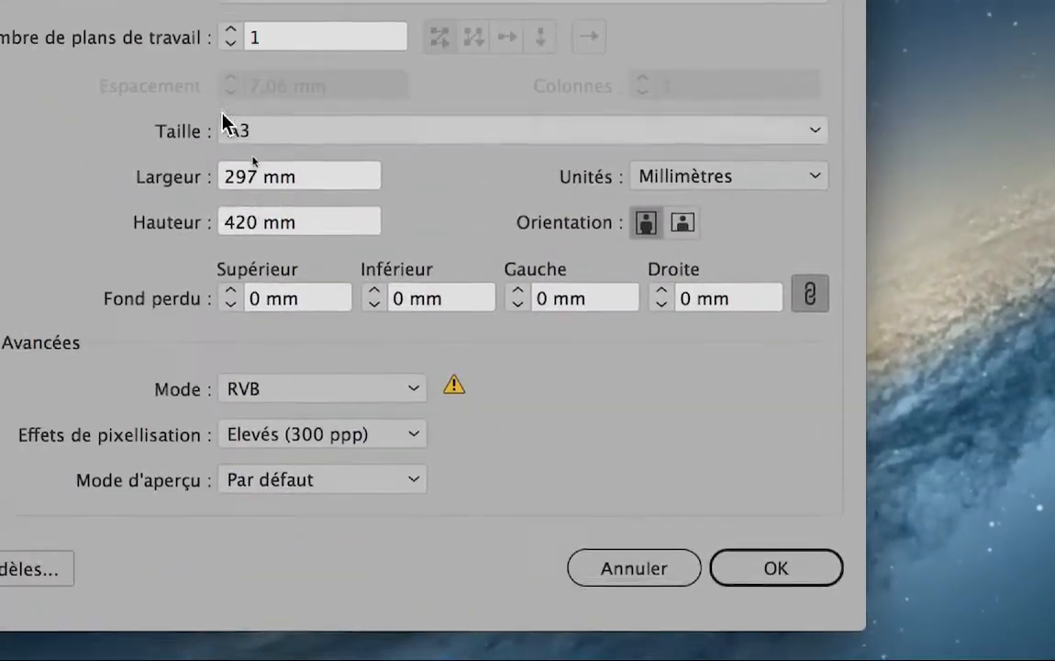
left_click(152, 28)
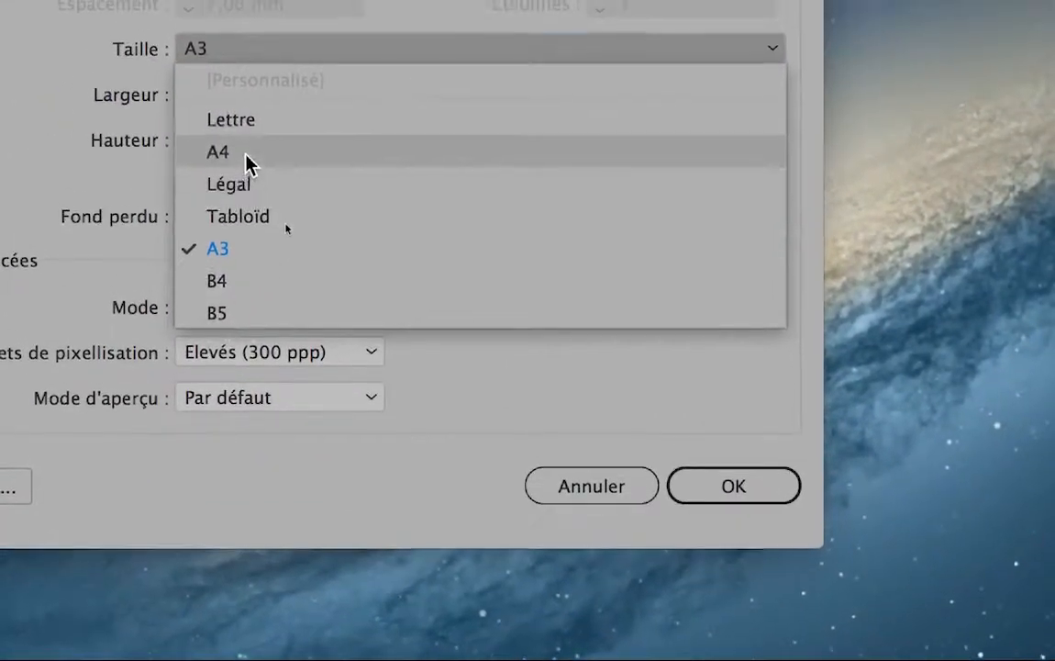
left_click(258, 223)
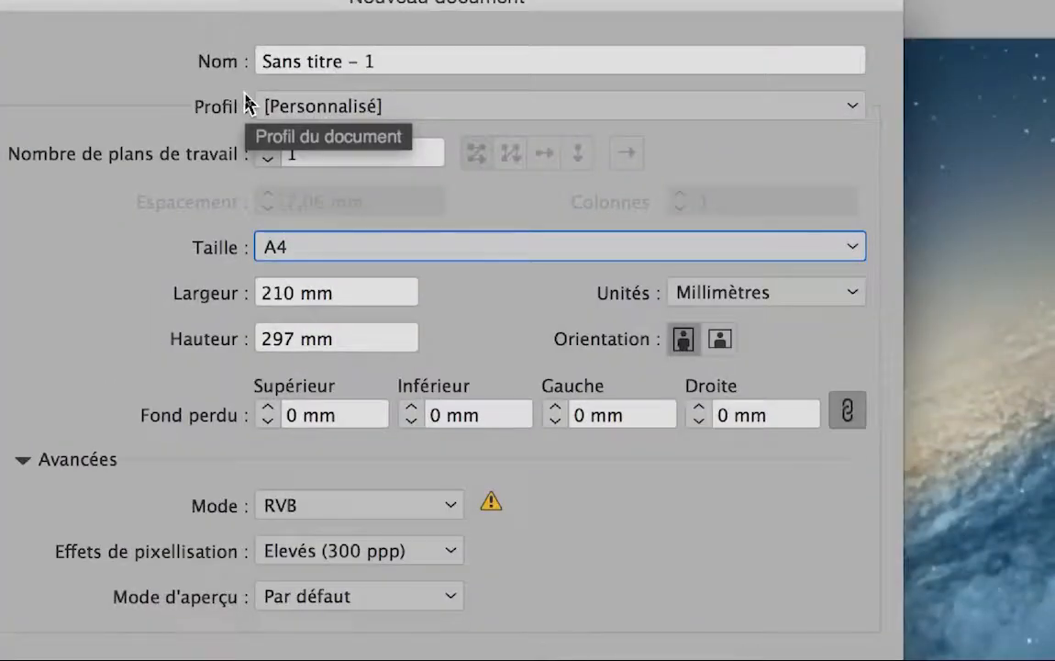
left_click(263, 106)
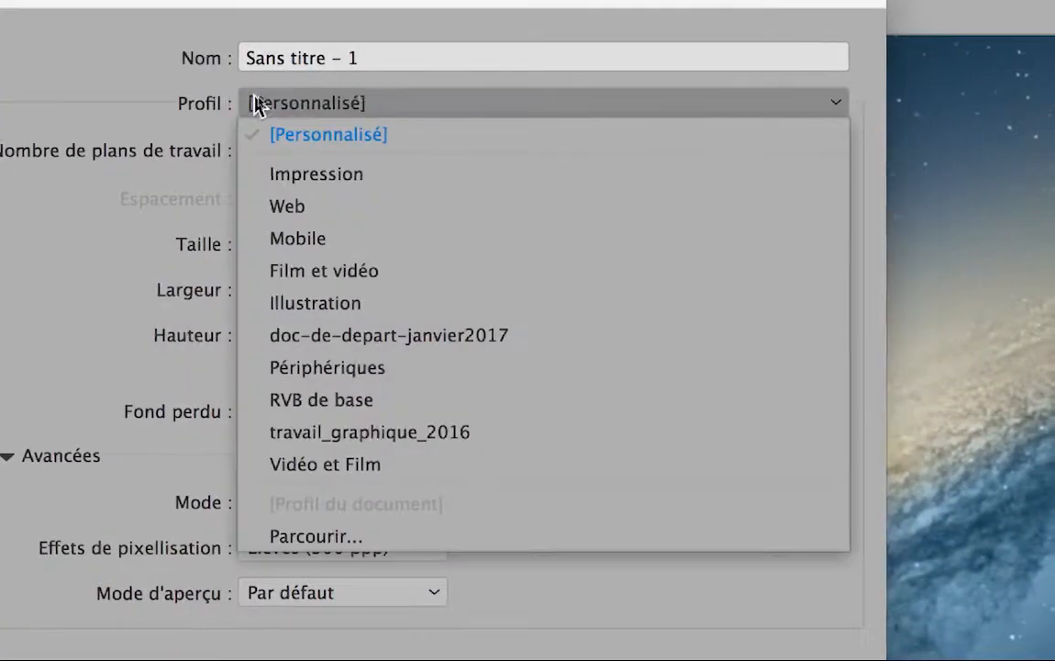
left_click(267, 136)
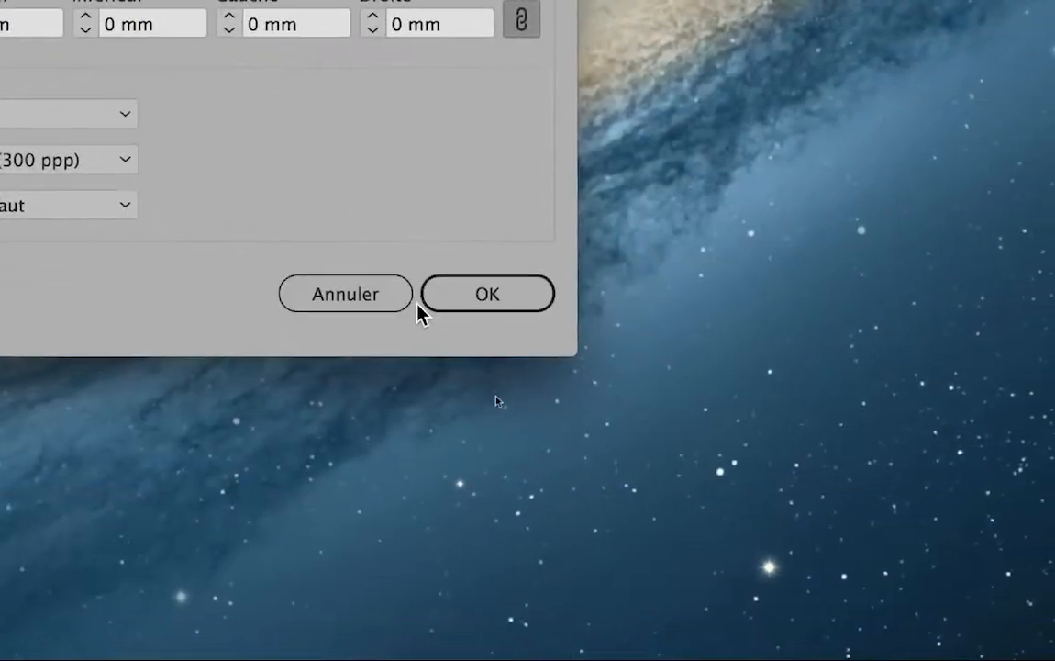
left_click(536, 528)
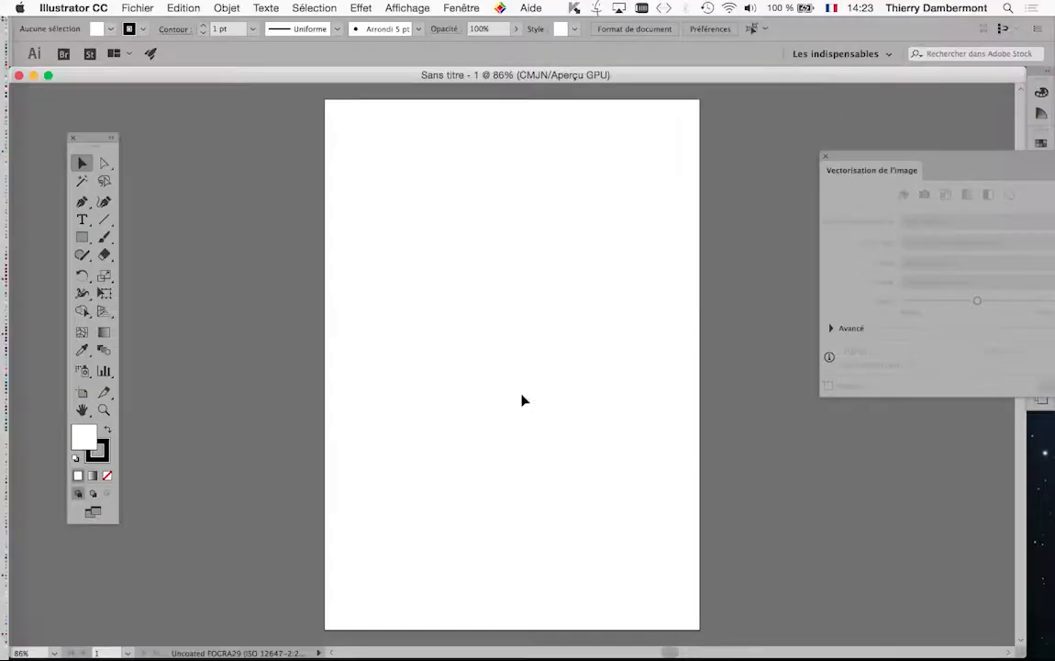
Import floral-1295667_1280.png from the ID initiation JOUR 4 folder and place it across most of the page width.
left_click(120, 7)
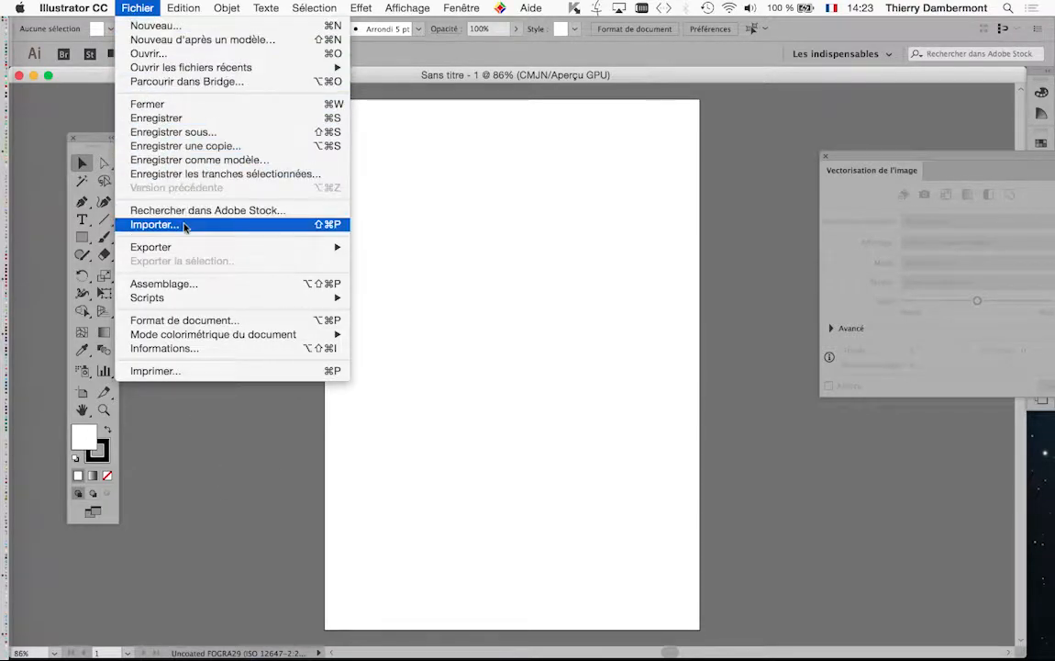
left_click(183, 225)
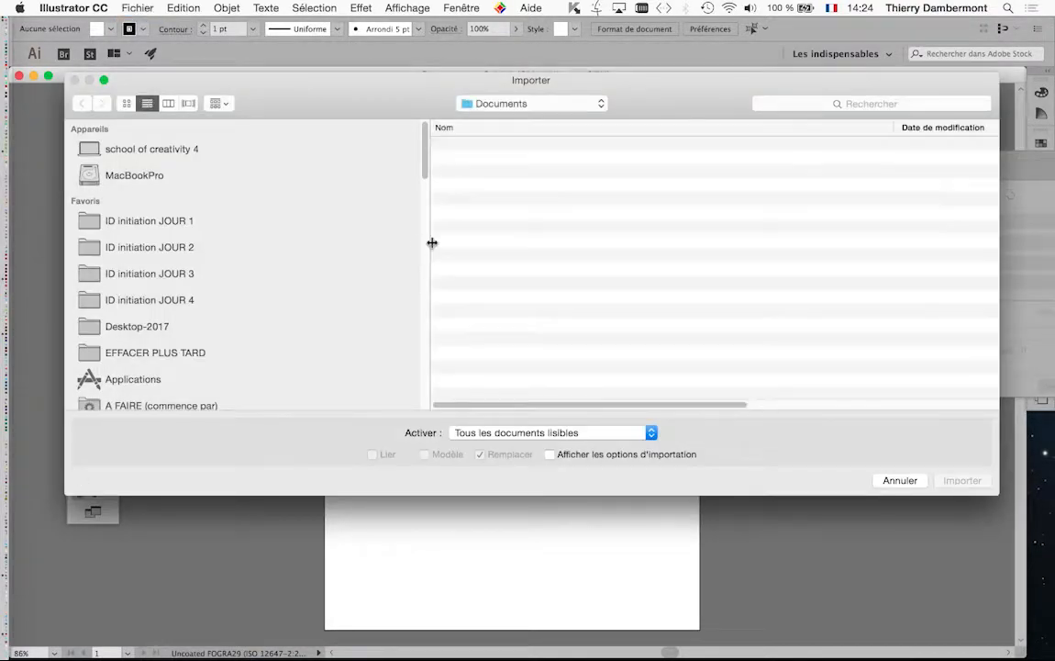
left_click(246, 299)
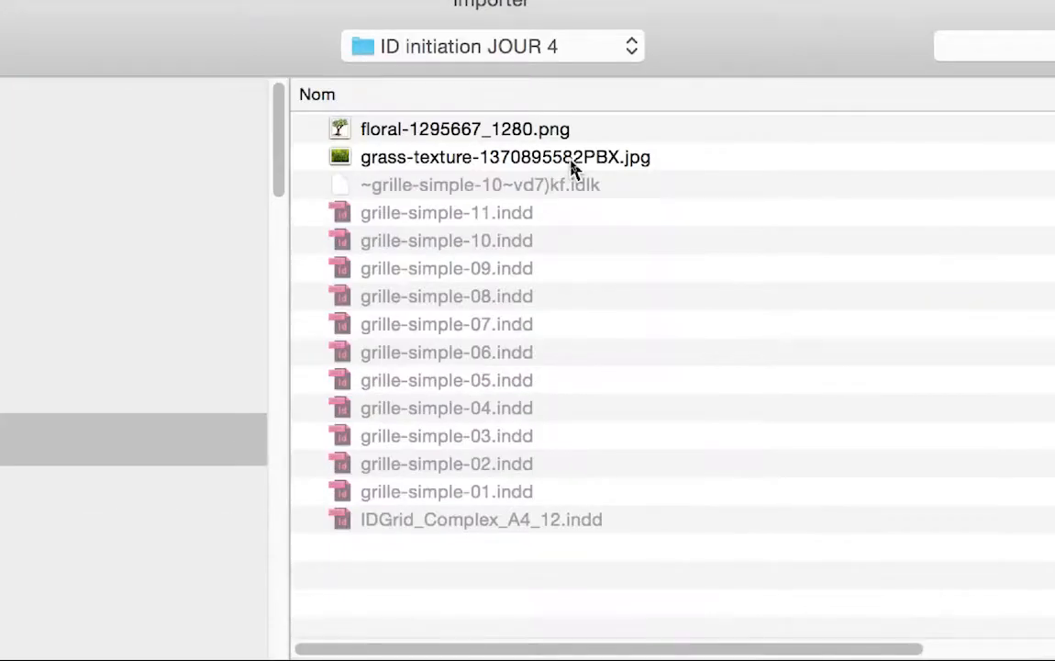
left_click(582, 148)
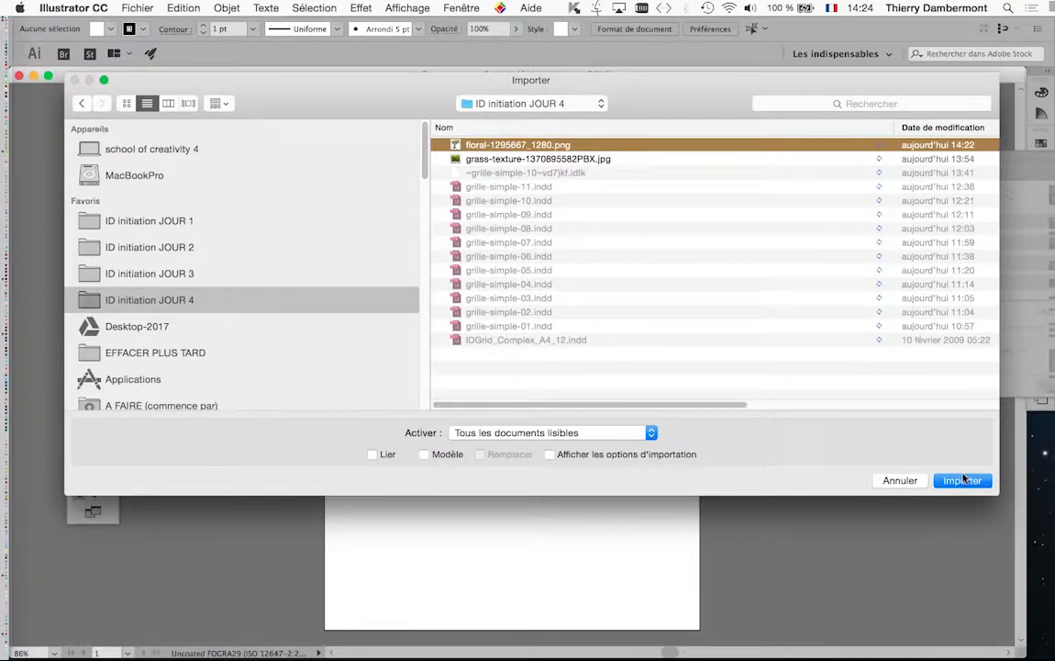
left_click(963, 479)
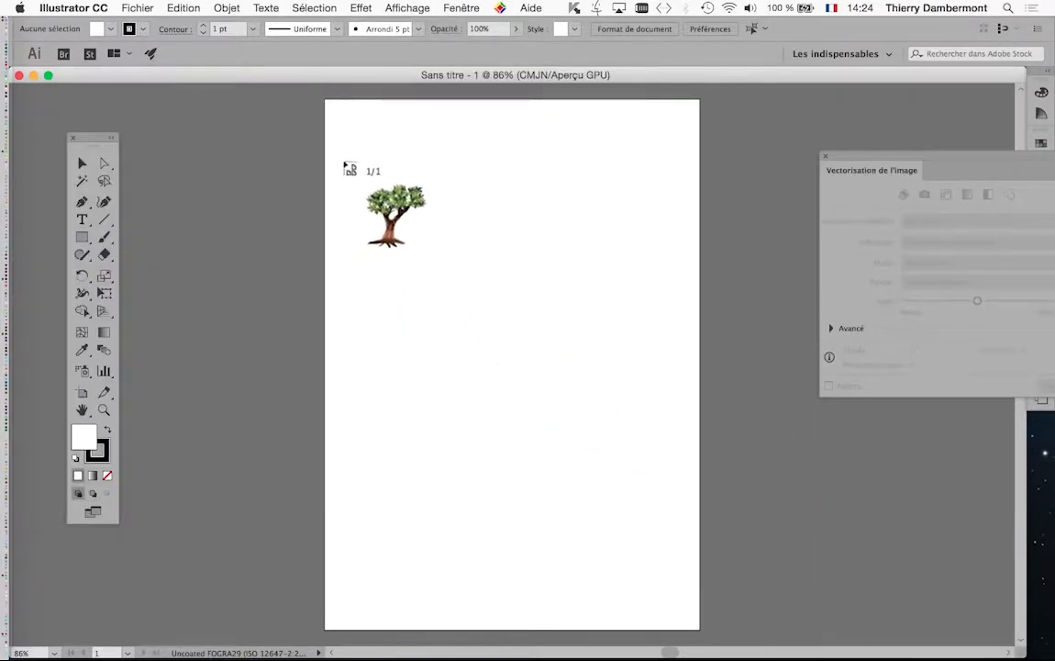
left_click_drag(347, 157, 712, 499)
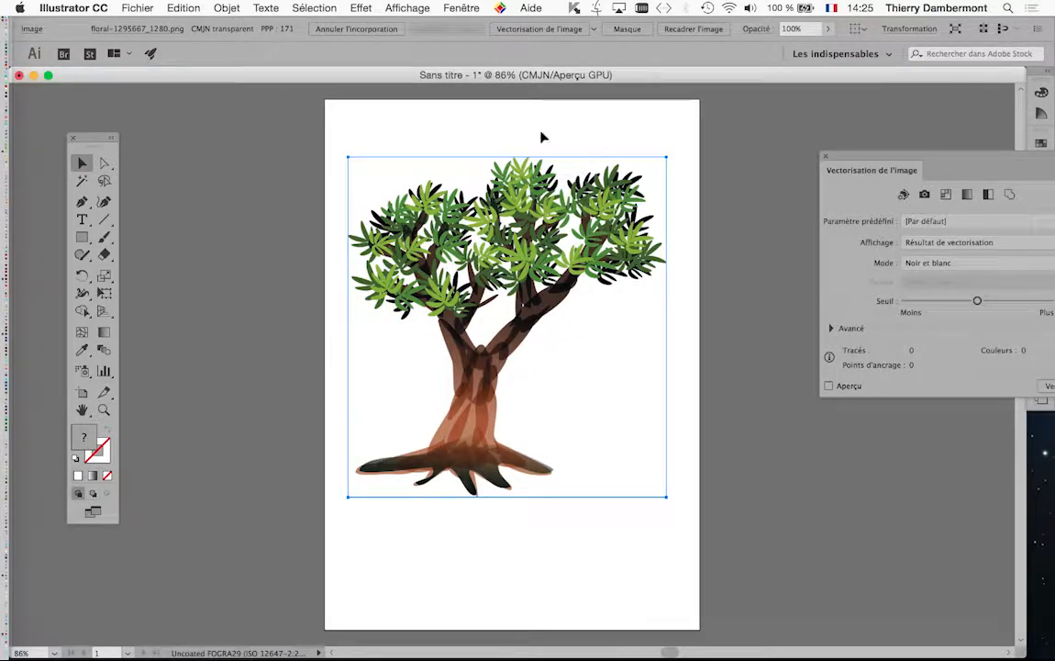
Display the Calques (Layers) panel, expand Calque 1 to list its image and widen the panel.
left_click(461, 8)
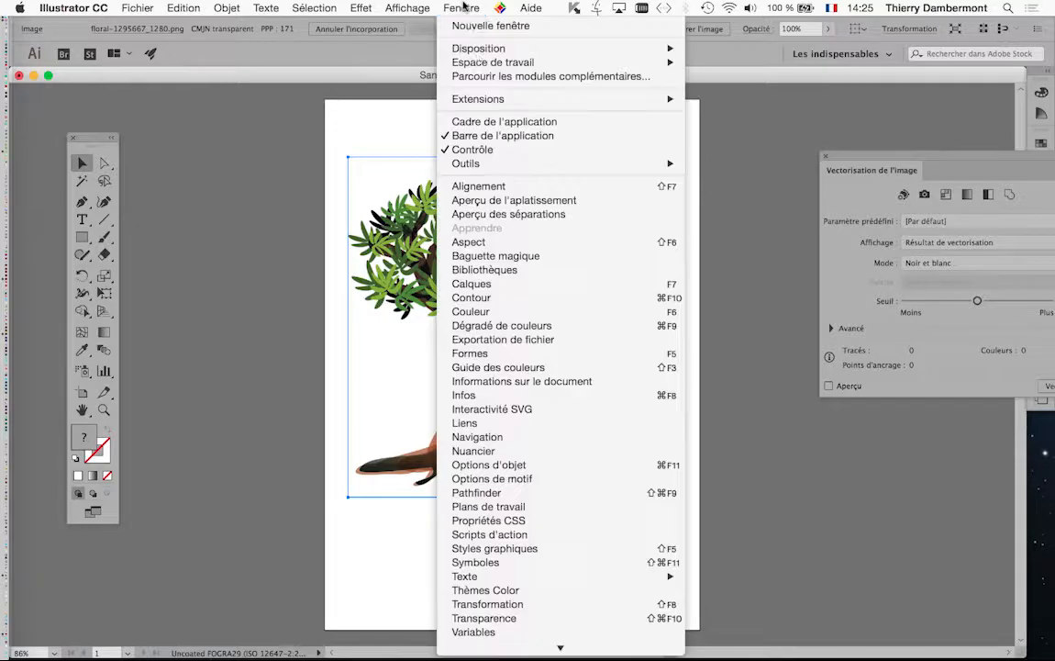
left_click(505, 283)
left_click_drag(924, 352, 691, 96)
left_click(1000, 351)
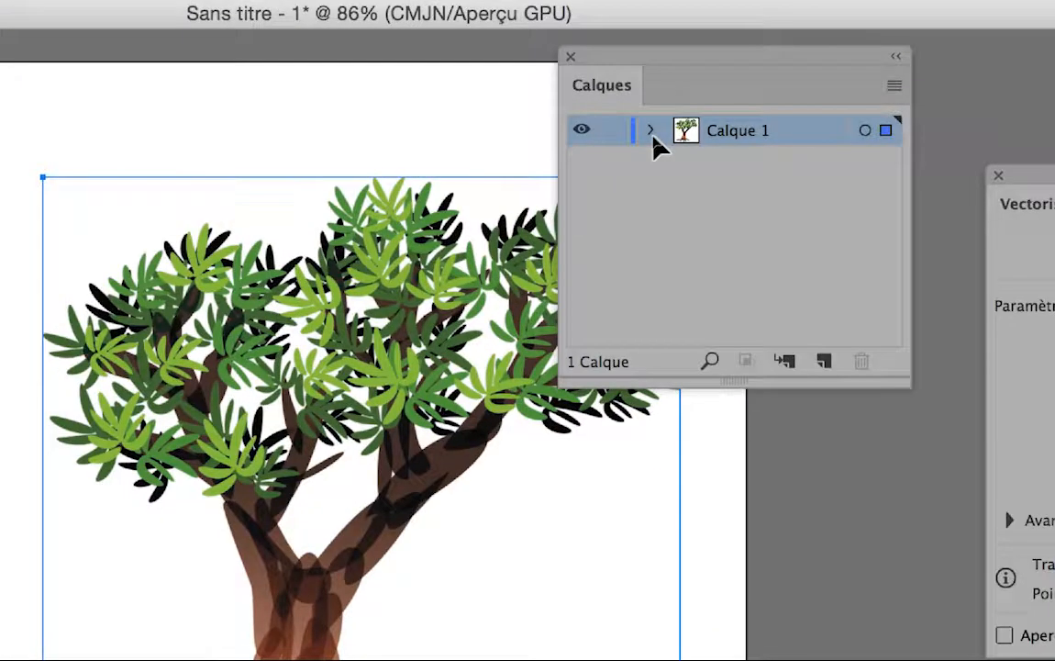
left_click(652, 135)
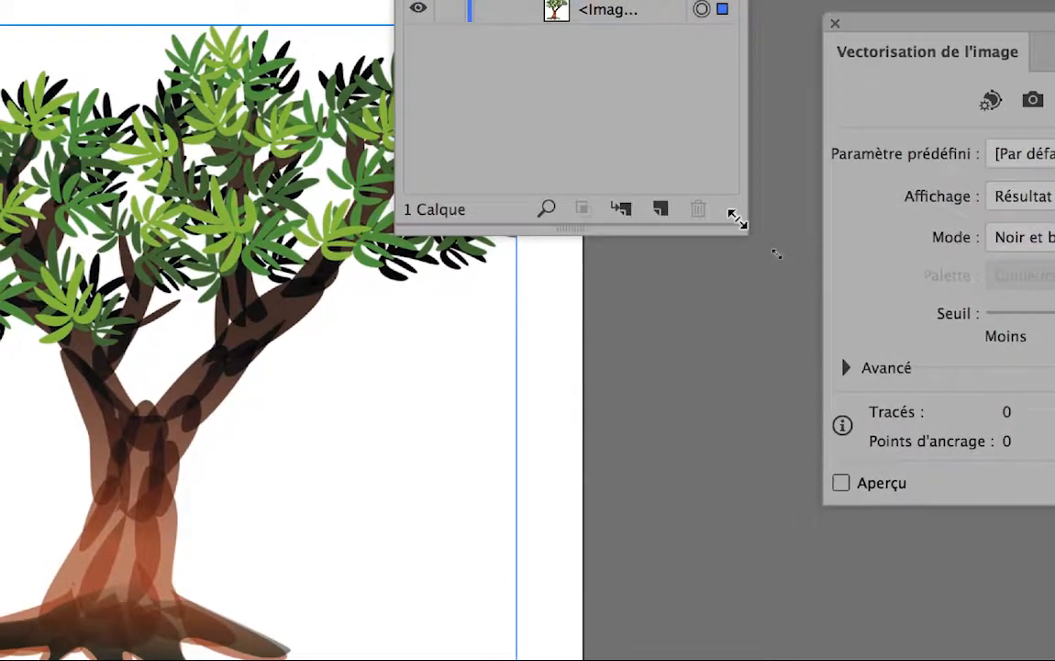
left_click_drag(895, 367, 1054, 239)
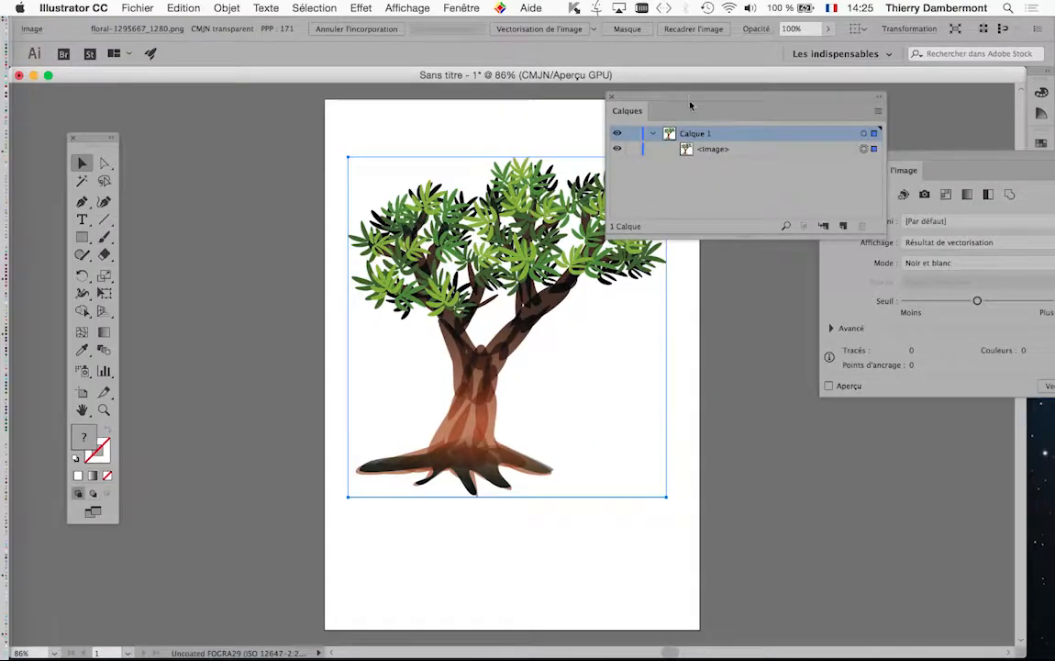
Move the Calques panel off the artboard, beside the tree, and uncover the settings of the Vectorisation de l'image panel.
left_click_drag(691, 105, 837, 117)
scroll(530, 156, "right", 5)
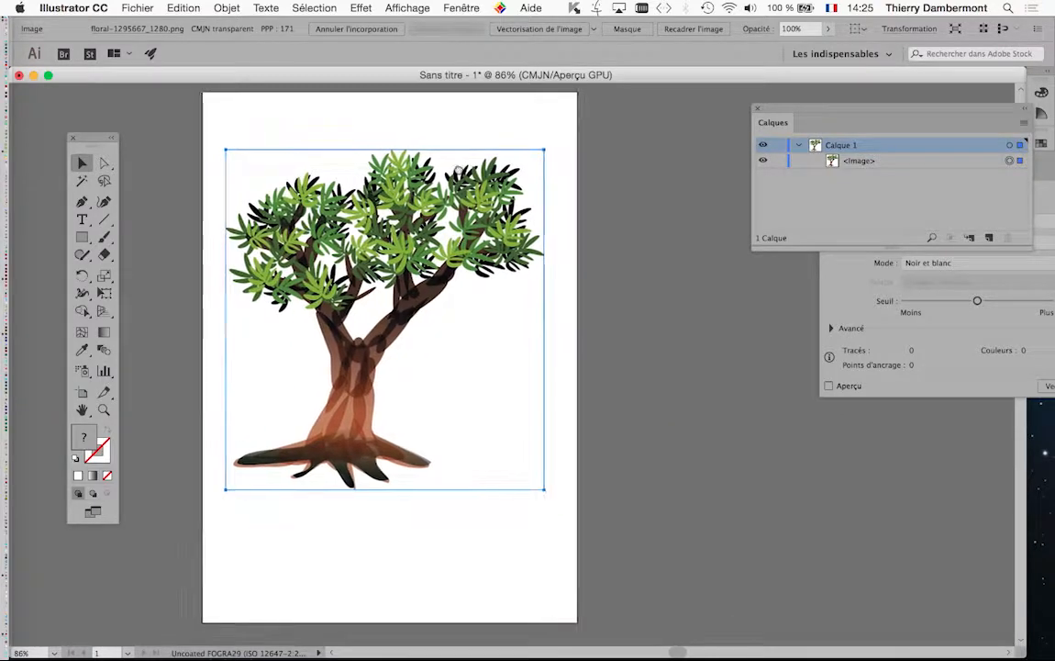
left_click(458, 8)
mouse_move(601, 648)
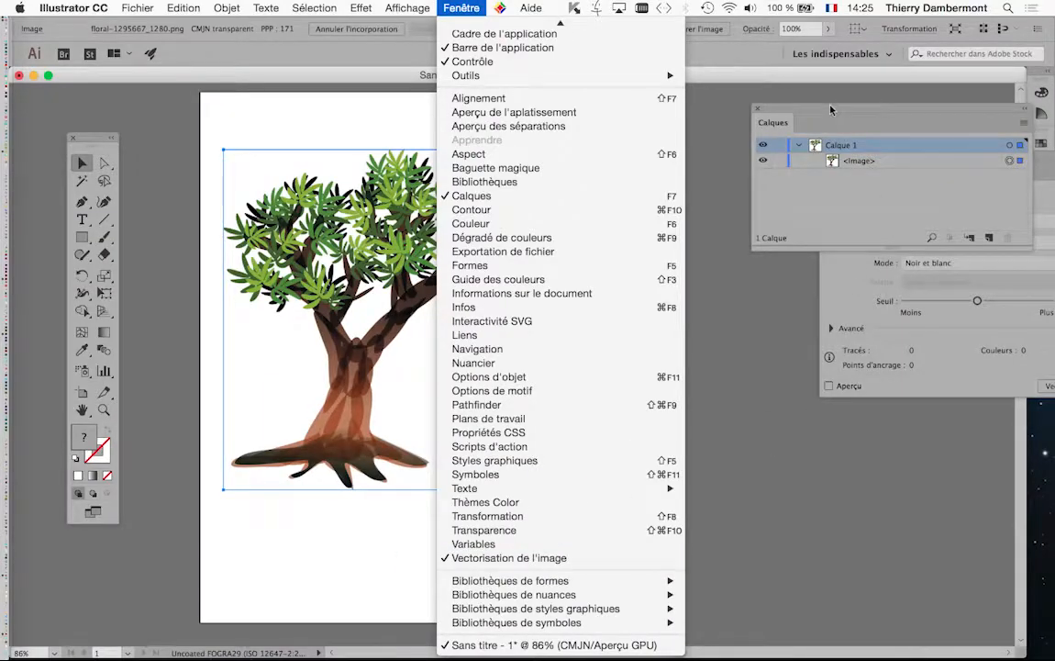
left_click(745, 94)
left_click_drag(793, 110, 705, 322)
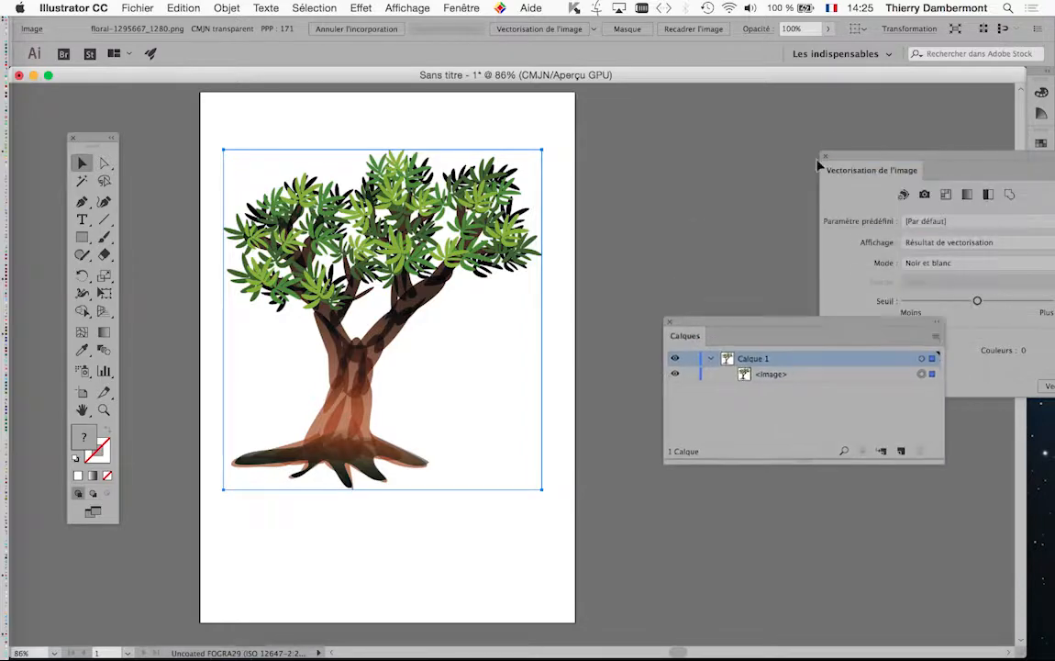
Separate the Vectorisation de l'image and Calques panels and preview the tree's black-and-white trace with the default preset.
left_click_drag(844, 160, 581, 102)
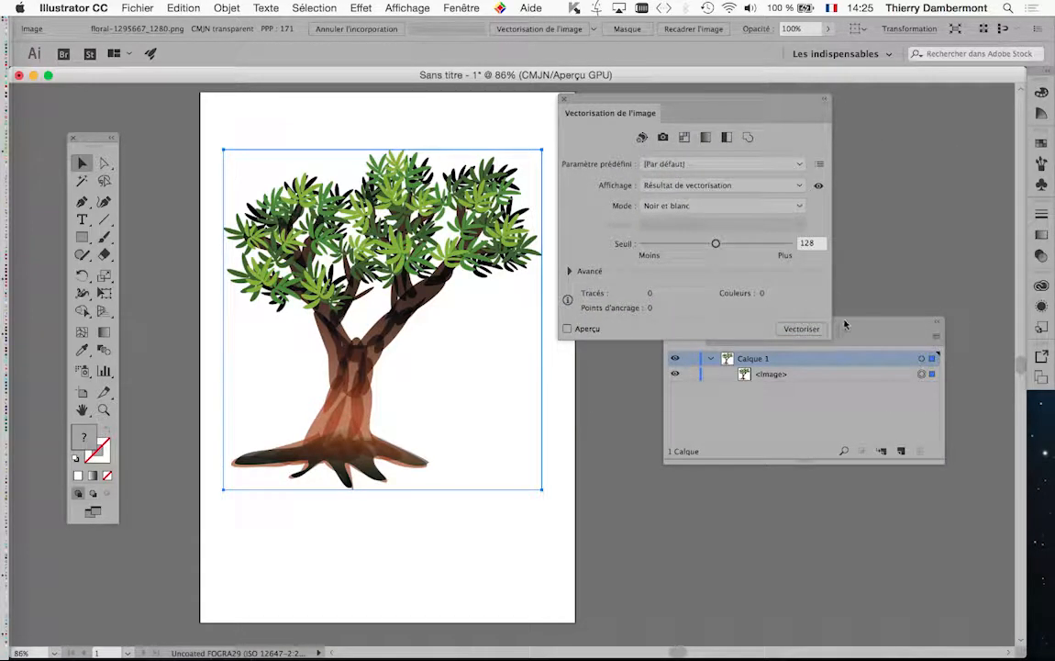
left_click_drag(845, 323, 1005, 453)
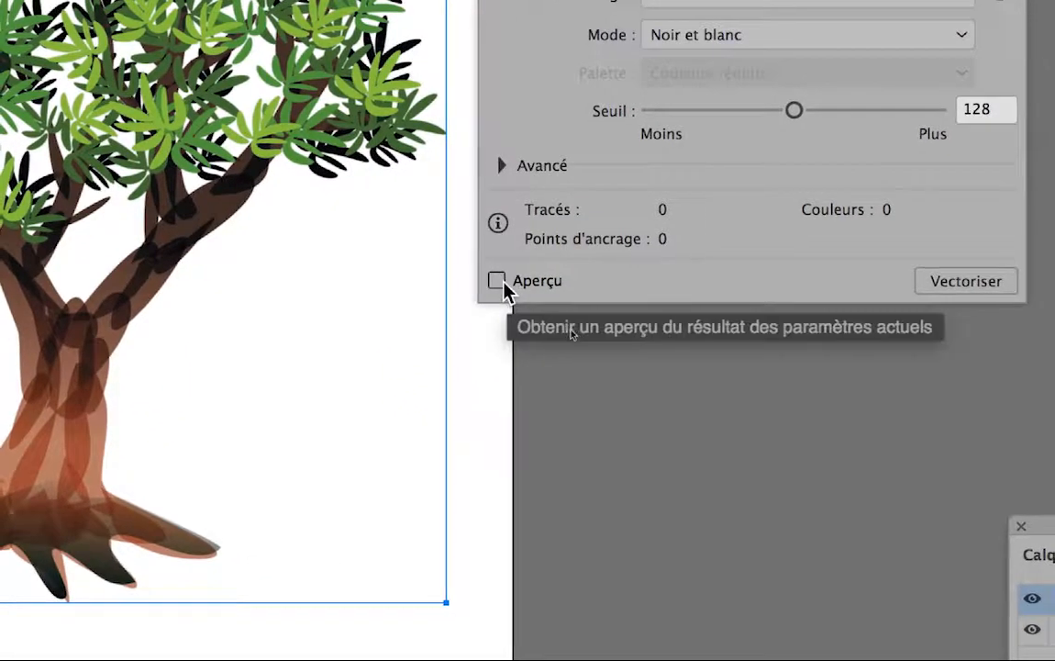
left_click(498, 281)
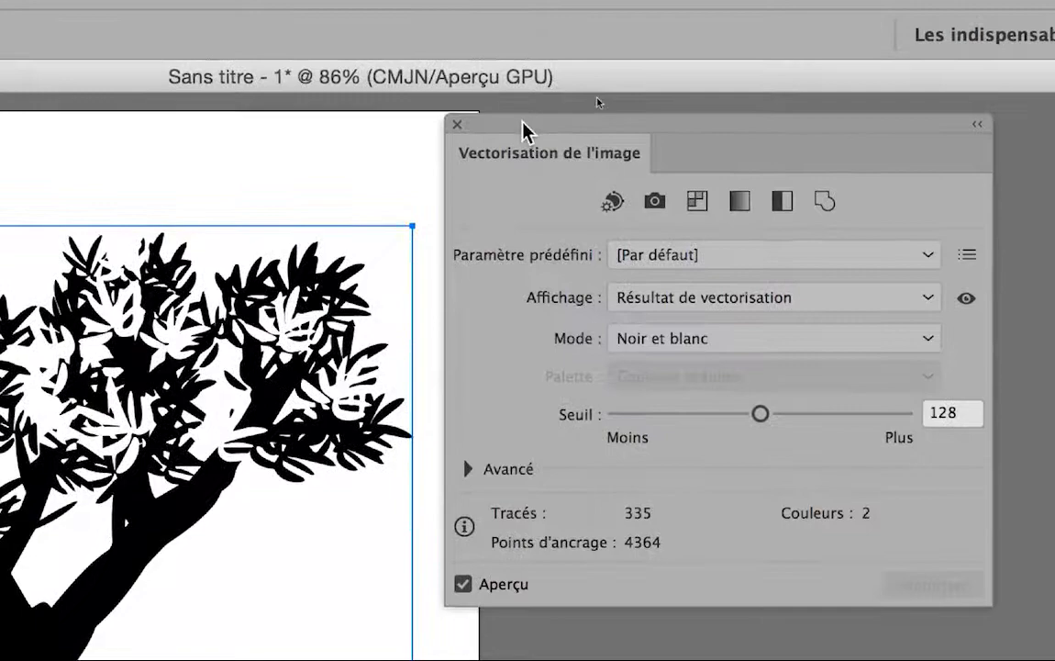
Set the Seuil threshold of the tree's black-and-white trace to 184.
left_click_drag(523, 128, 372, 286)
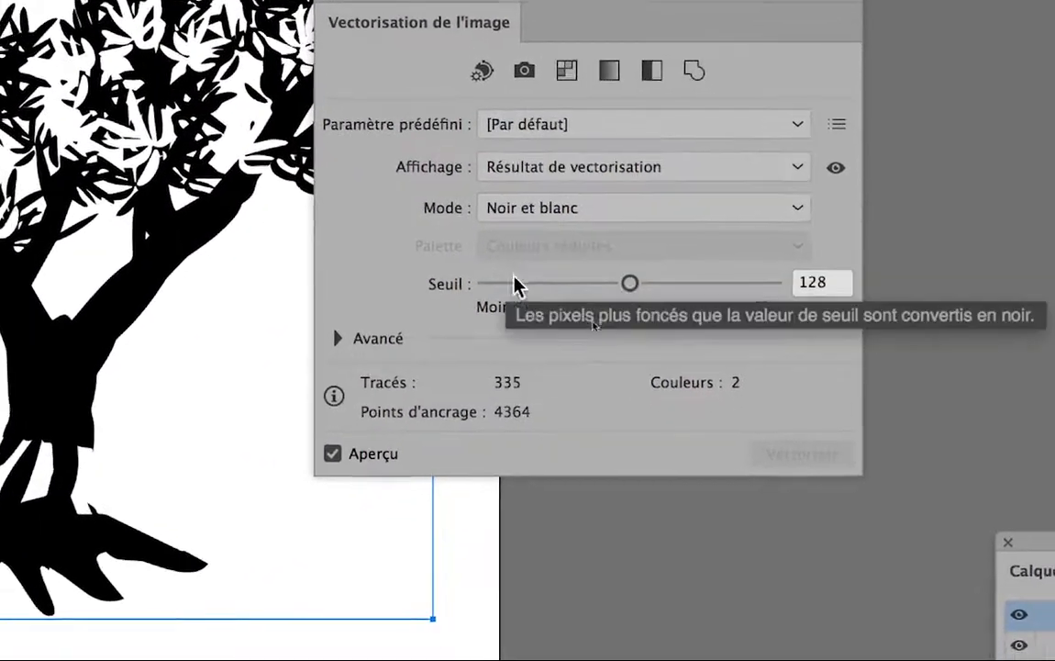
left_click(565, 283)
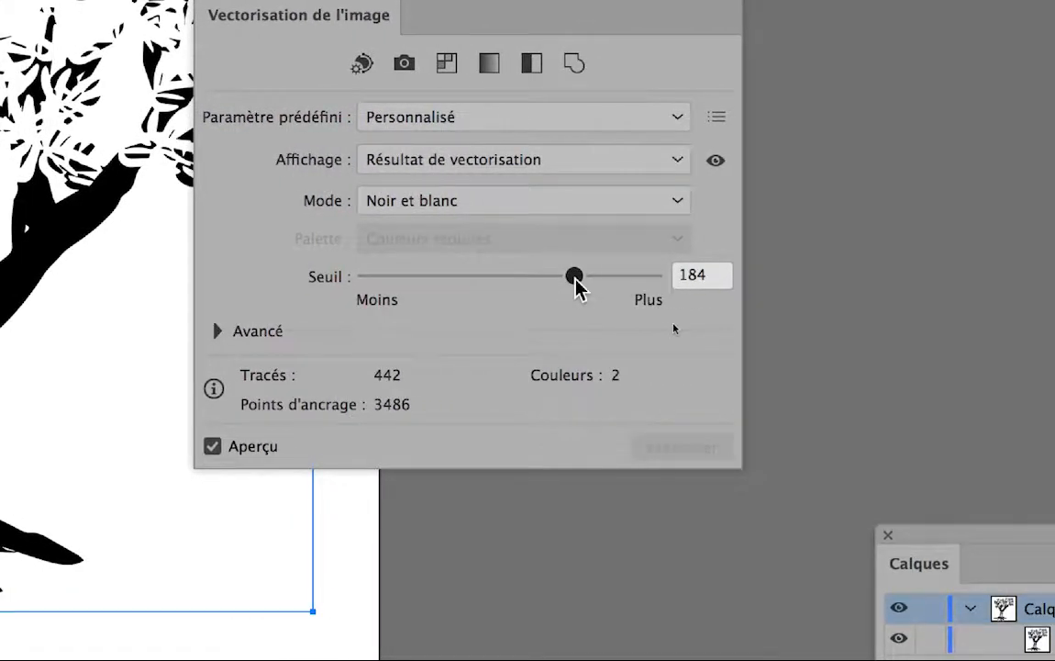
left_click_drag(575, 278, 576, 278)
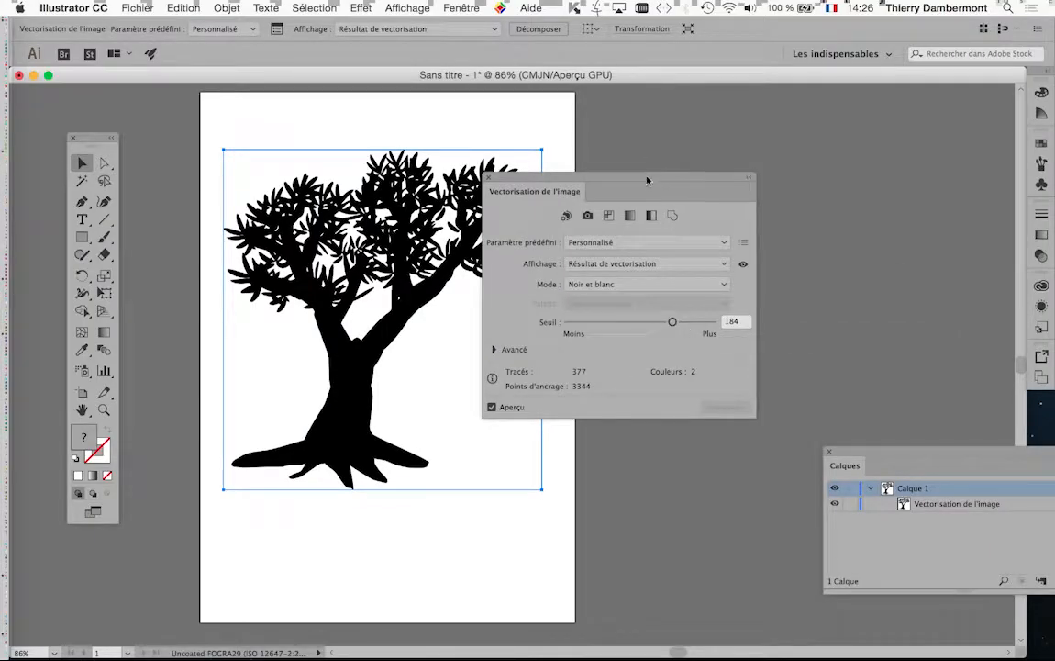
Move the Vectorisation de l'image panel off the tree's right side and compare the trace with the source image.
left_click_drag(647, 180, 746, 146)
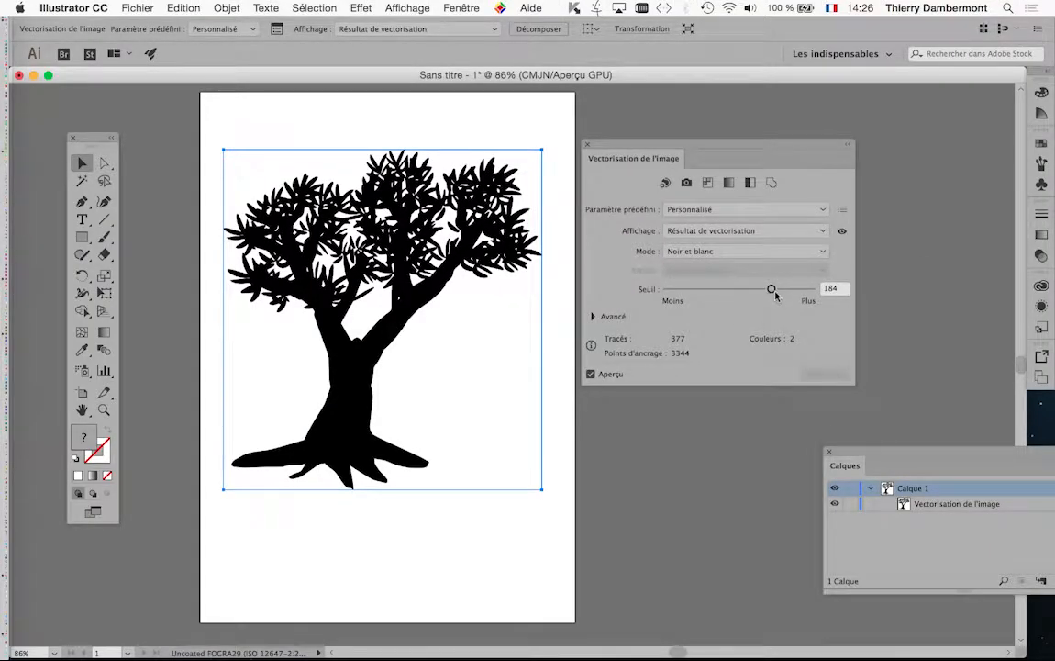
left_click_drag(773, 156, 246, 149)
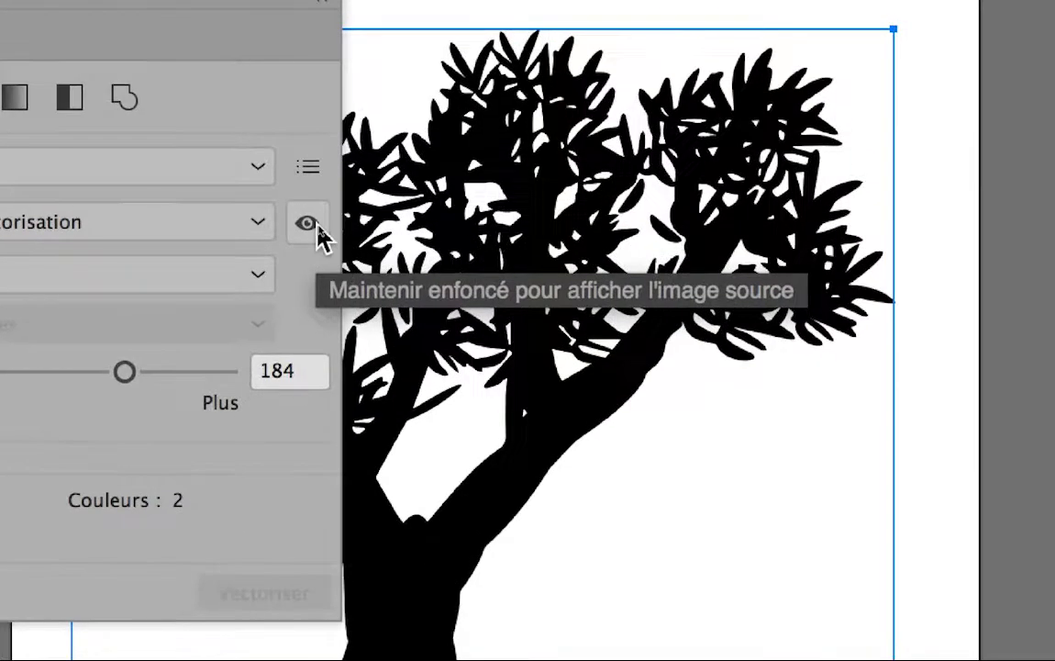
left_click(317, 228)
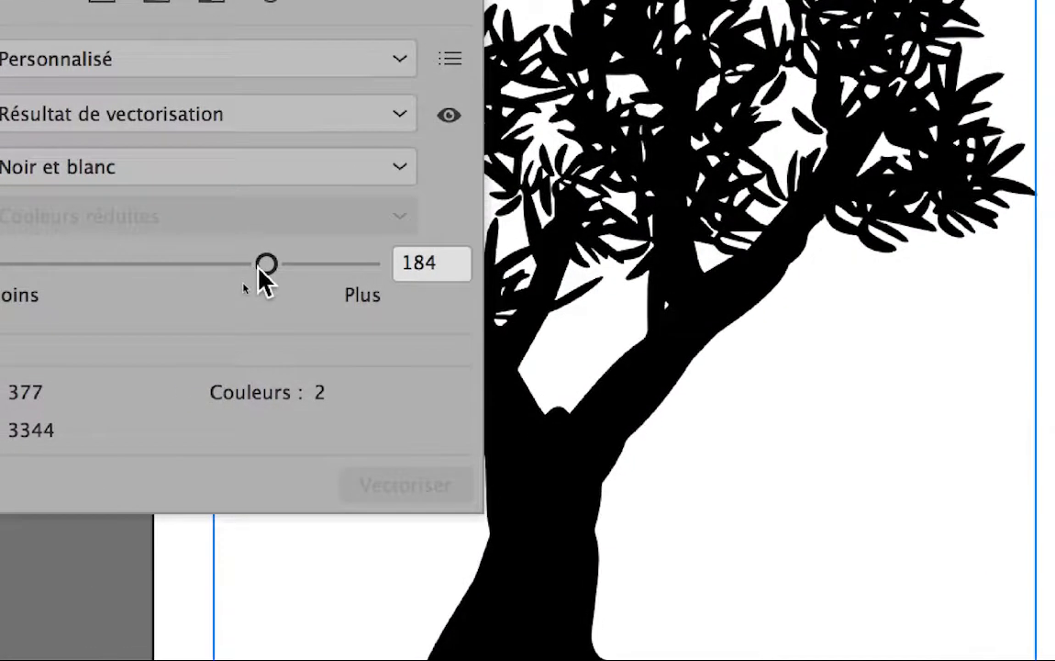
Try a low Seuil threshold of 40 on the tree trace, and set it to 212.
left_click_drag(127, 371, 129, 371)
mouse_move(264, 268)
left_mouse_down()
mouse_move(274, 267)
mouse_move(29, 268)
left_mouse_up()
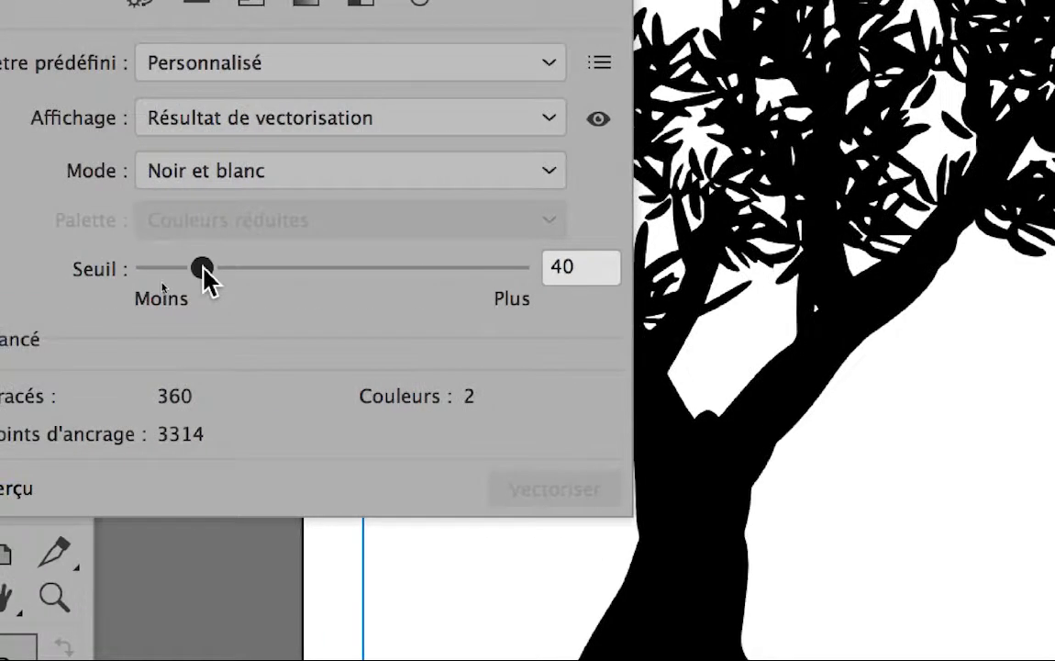
left_click_drag(204, 268, 332, 268)
left_click_drag(244, 275, 352, 278)
mouse_move(273, 275)
left_mouse_down()
mouse_move(298, 275)
mouse_move(282, 269)
left_mouse_up()
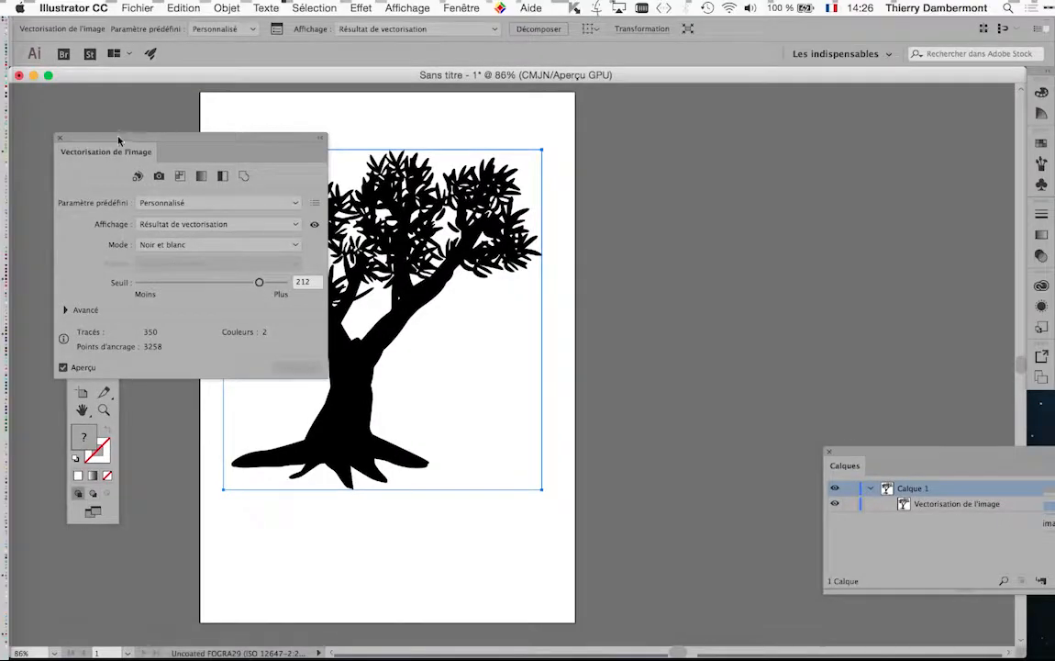
Close the Vectorisation de l'image panel and place the Calques panel over the lower part of the artboard, below the tree.
left_click_drag(119, 138, 711, 104)
left_click(671, 111)
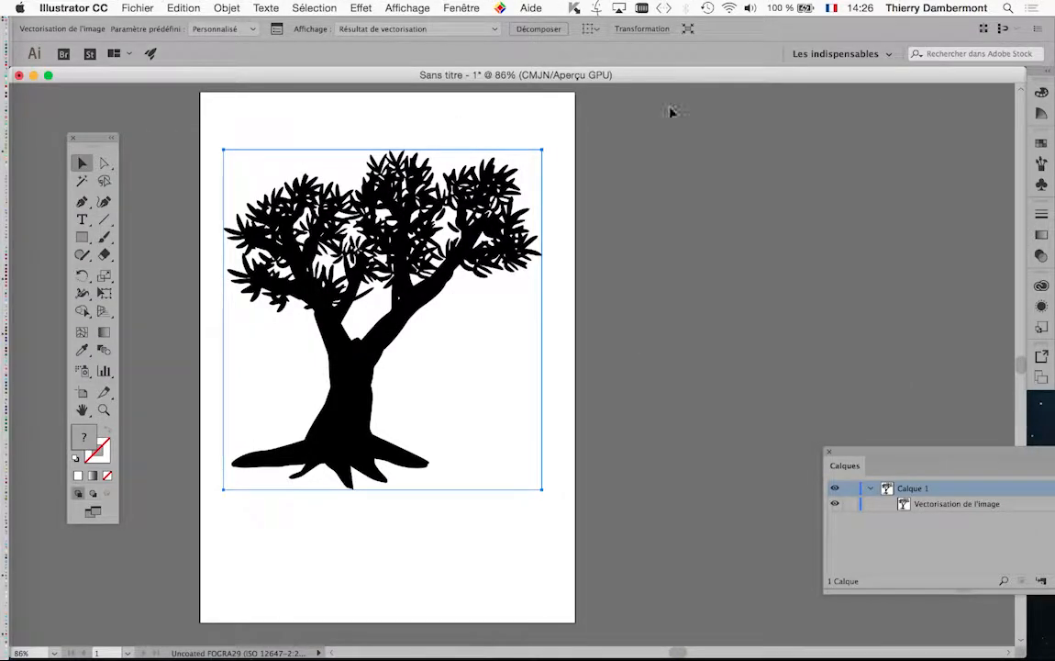
left_click_drag(864, 459, 662, 173)
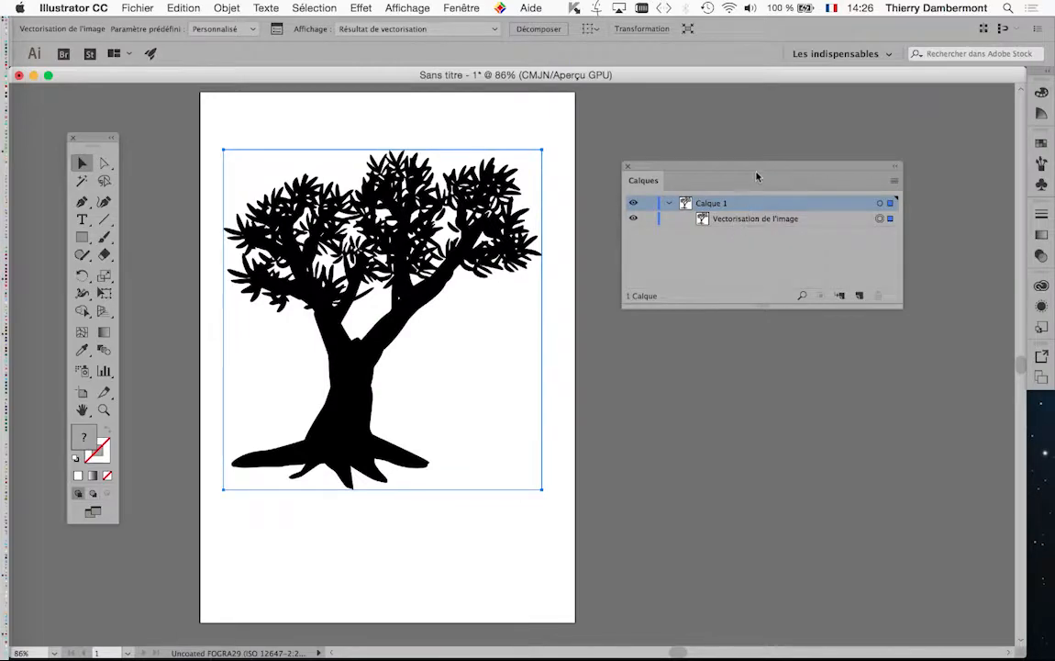
left_click_drag(757, 176, 430, 494)
Display the Vectorisation de l'image panel again and place it beside the artboard, clear of the tree.
left_click(462, 7)
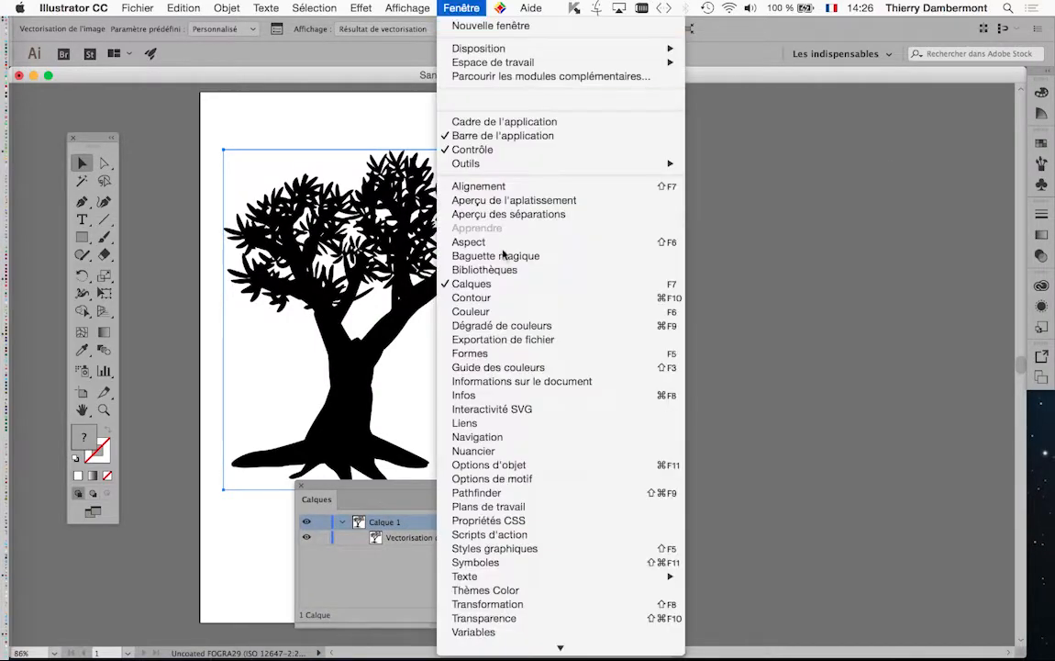
scroll(514, 294, "down", 5)
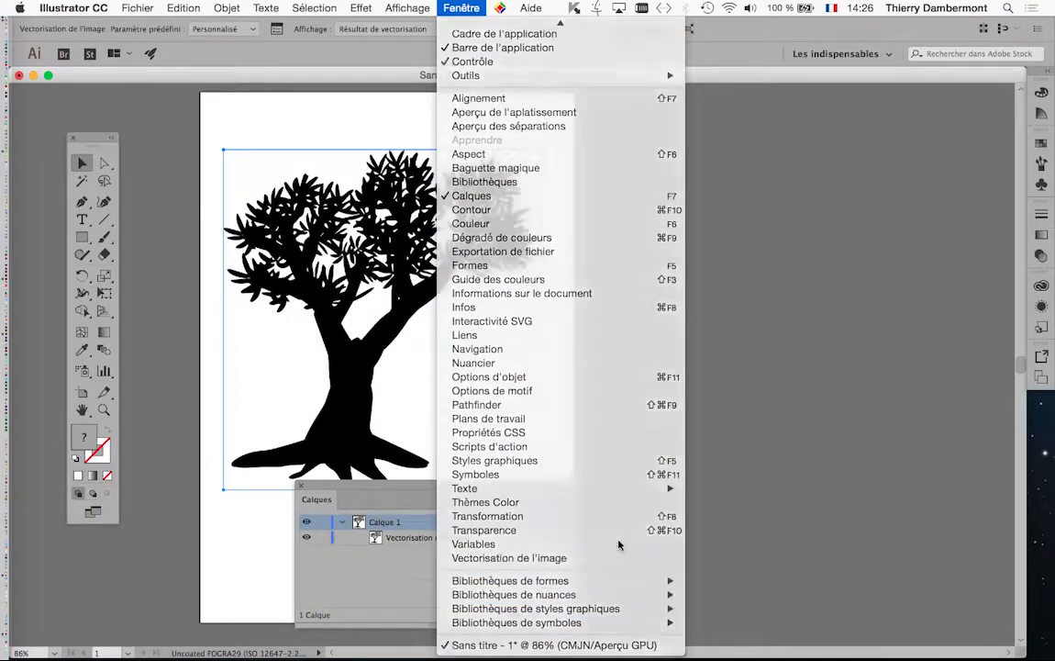
left_click(618, 557)
left_click_drag(728, 109, 673, 142)
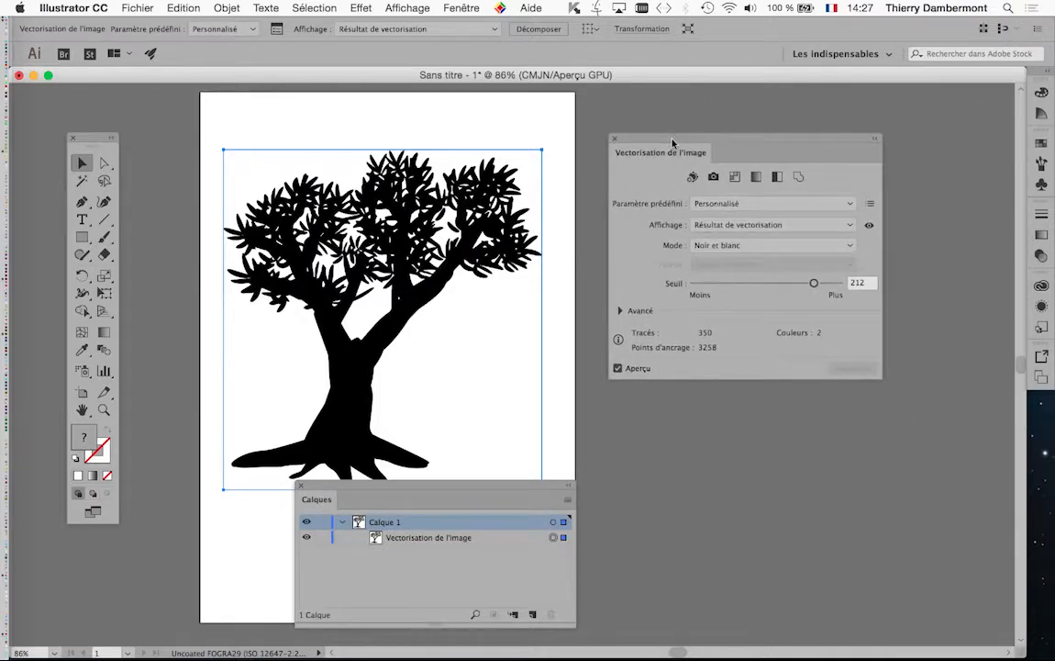